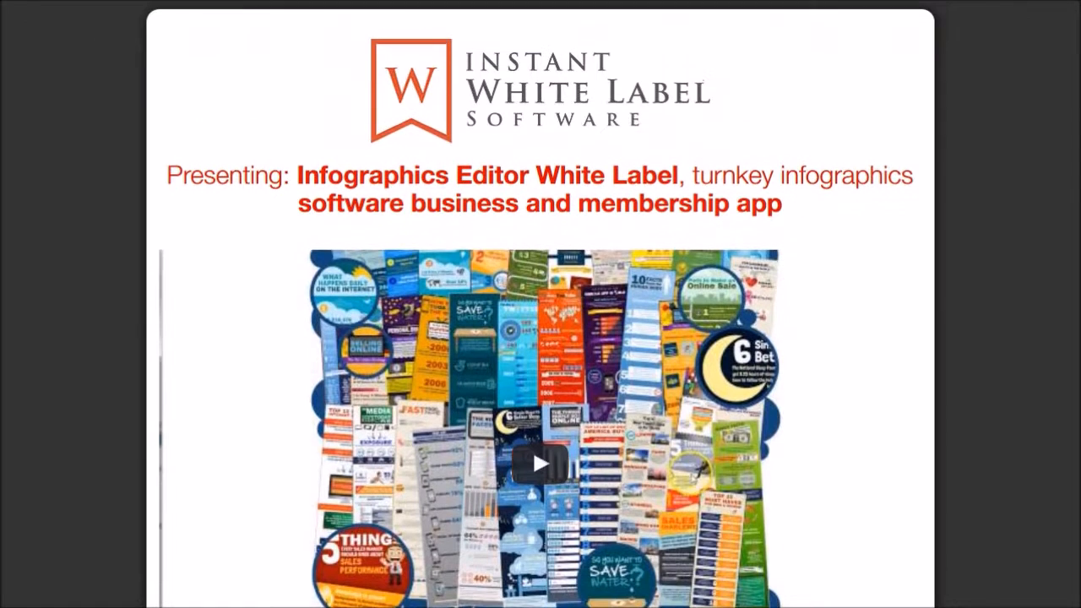
Open the Infographics Editor White Label campaign for editing from the list of current campaigns.
{"action": "scroll", "coordinate": [540, 304], "scroll_direction": "down", "scroll_amount": 3}
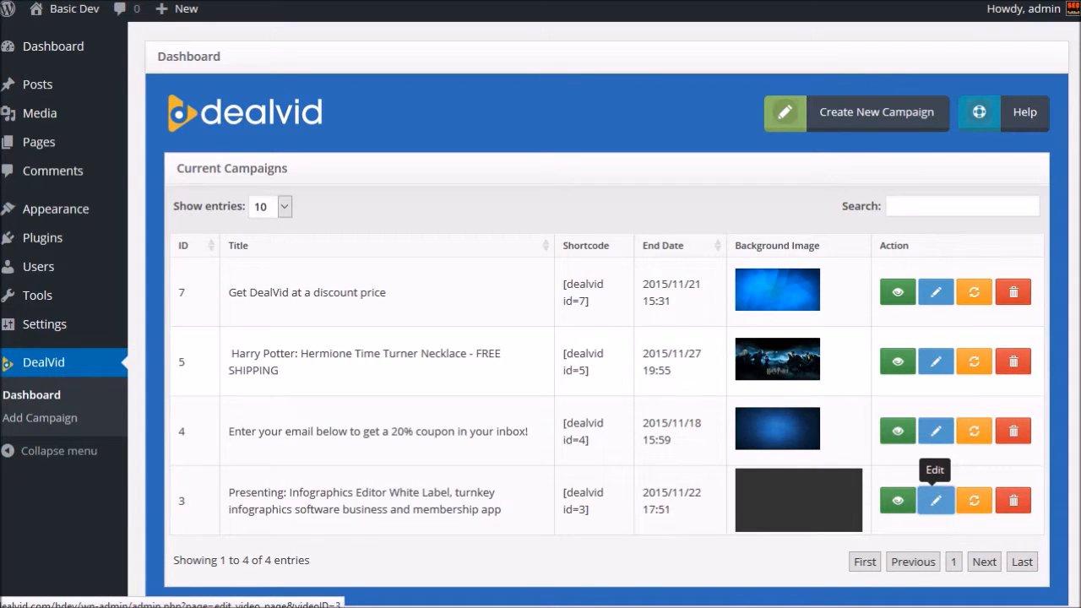
{"action": "left_click", "coordinate": [936, 500]}
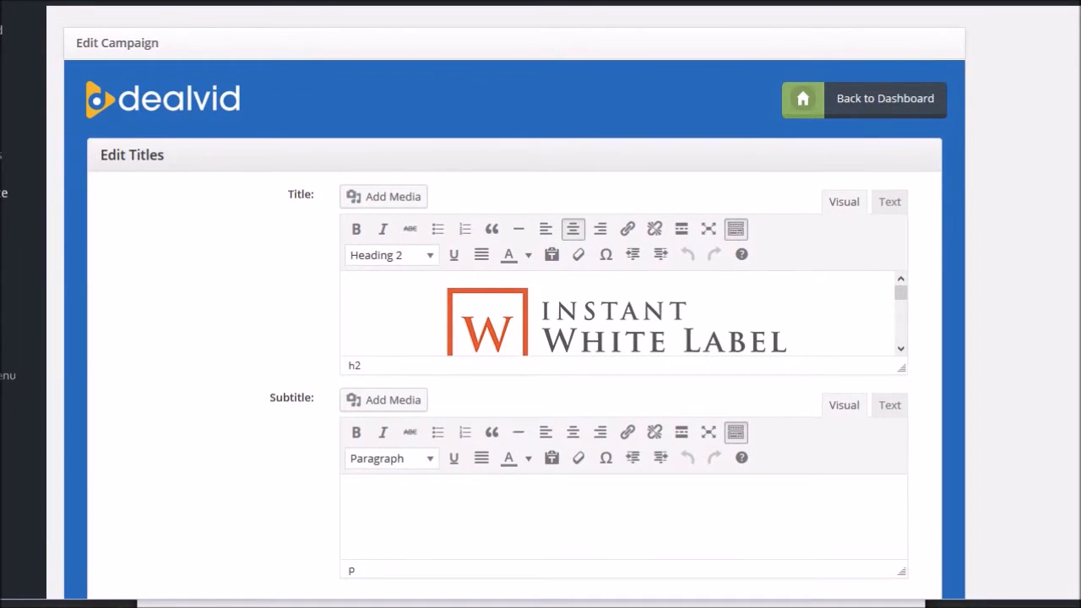
Review the campaign's title content in both its text and visual views.
{"action": "scroll", "coordinate": [541, 338], "scroll_direction": "down", "scroll_amount": 1}
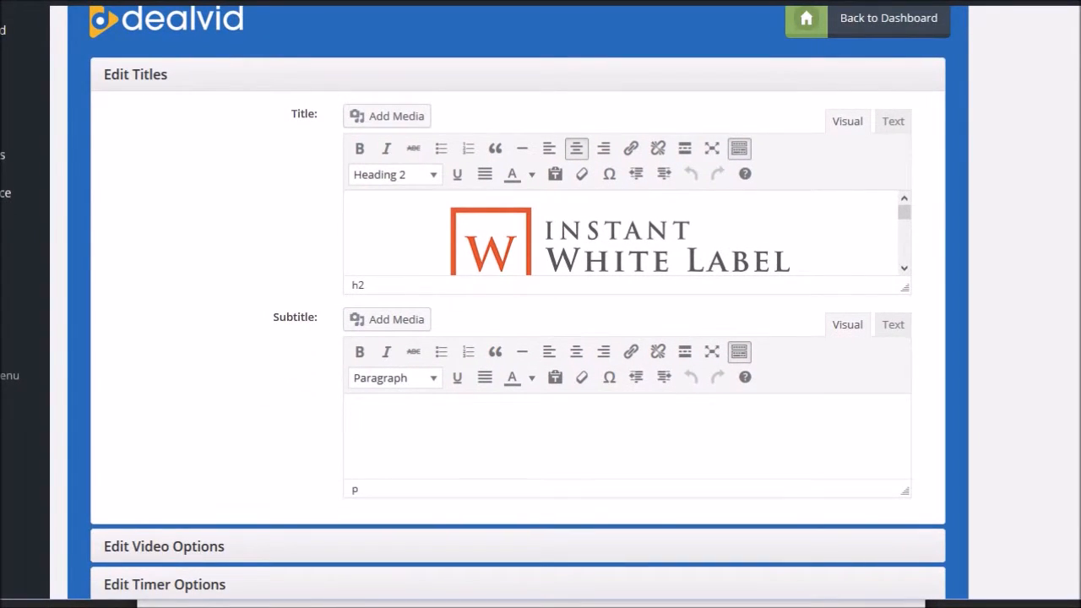
{"action": "scroll", "coordinate": [625, 236], "scroll_direction": "down", "scroll_amount": 3}
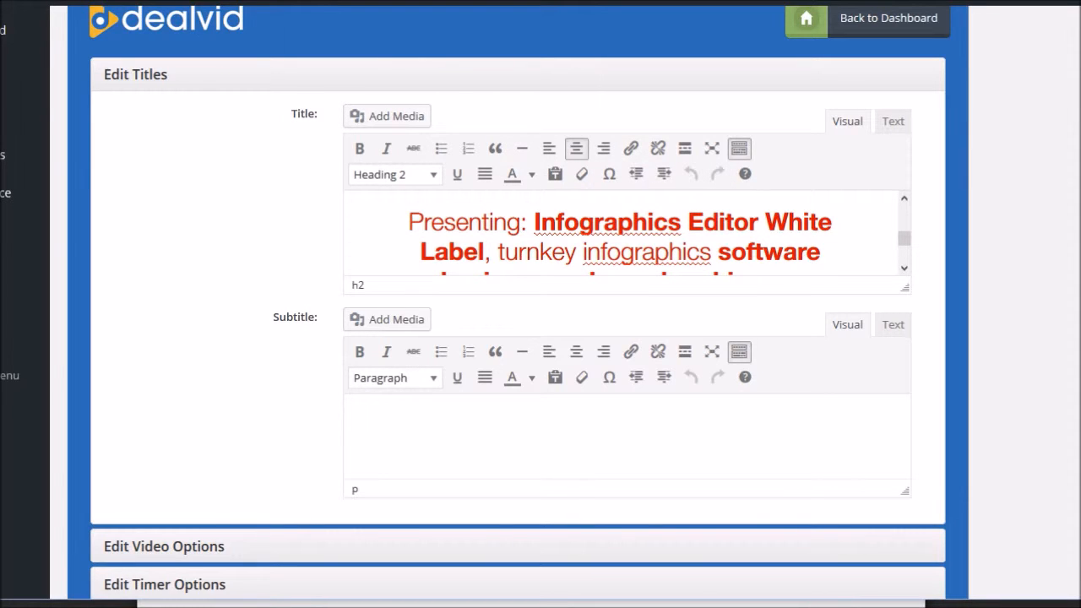
{"action": "left_click", "coordinate": [893, 122]}
{"action": "left_click", "coordinate": [847, 121]}
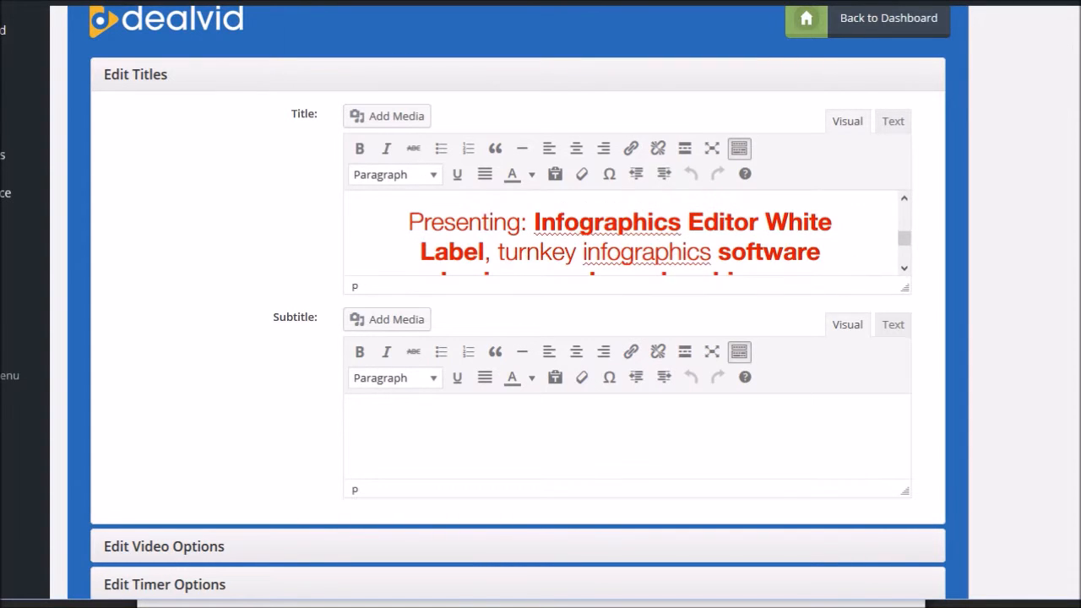
Expand the campaign's video options section.
{"action": "scroll", "coordinate": [555, 422], "scroll_direction": "down", "scroll_amount": 1}
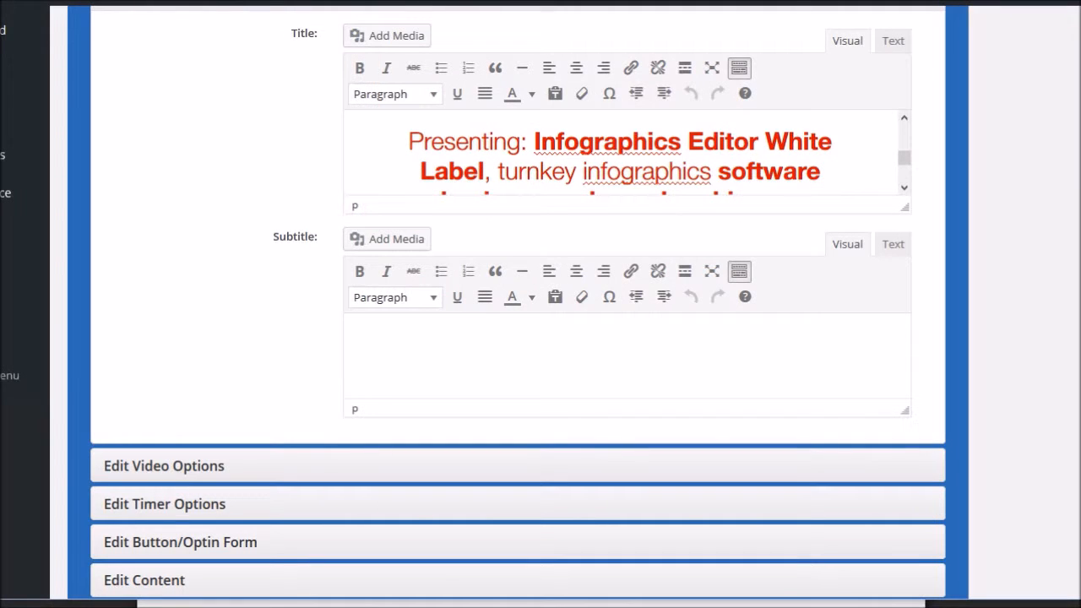
{"action": "left_click", "coordinate": [164, 466]}
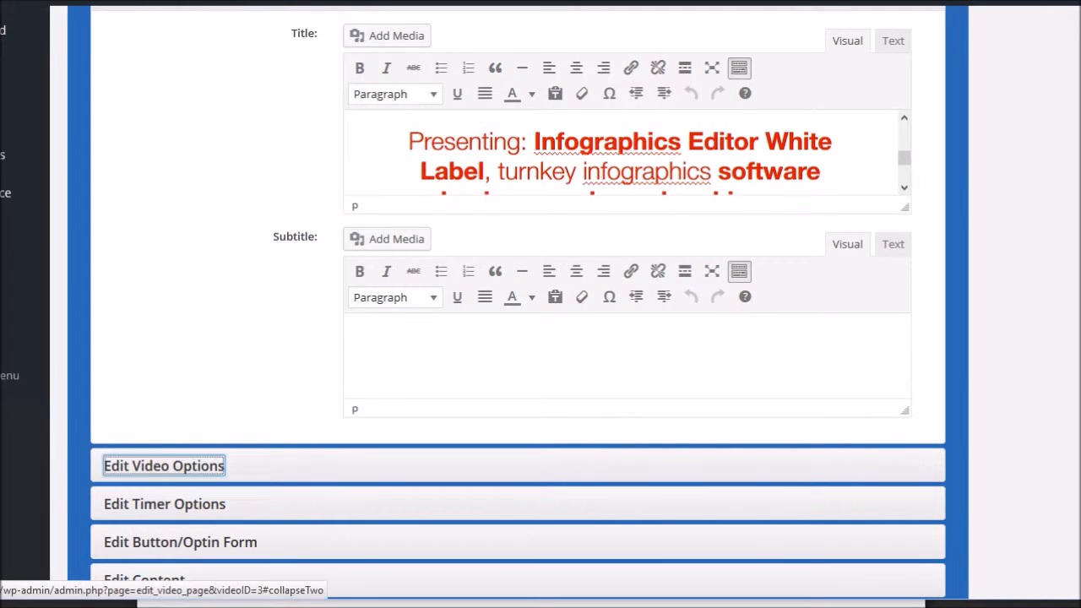
{"action": "scroll", "coordinate": [518, 338], "scroll_direction": "down", "scroll_amount": 3}
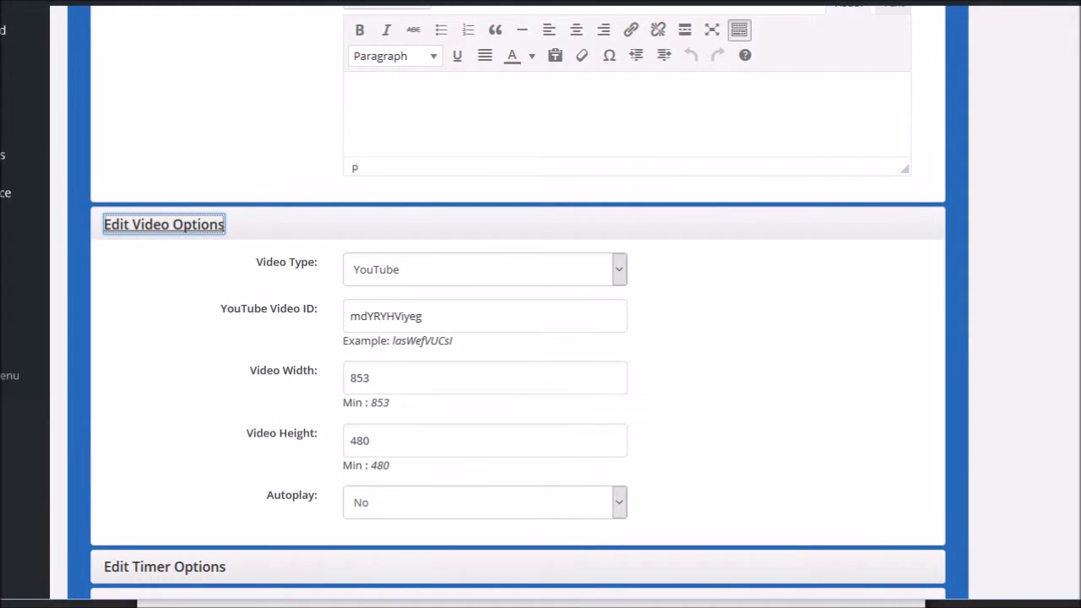
Try Embed Code as the video type and return it to YouTube.
{"action": "left_click", "coordinate": [485, 269]}
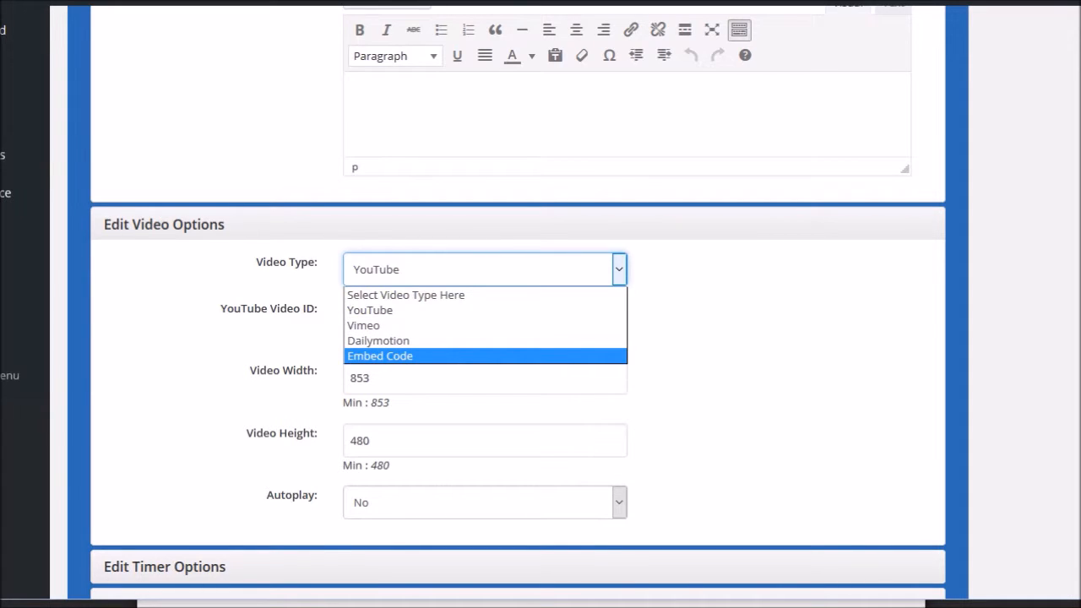
{"action": "left_click", "coordinate": [380, 355]}
{"action": "left_click", "coordinate": [485, 270]}
{"action": "left_click", "coordinate": [372, 310]}
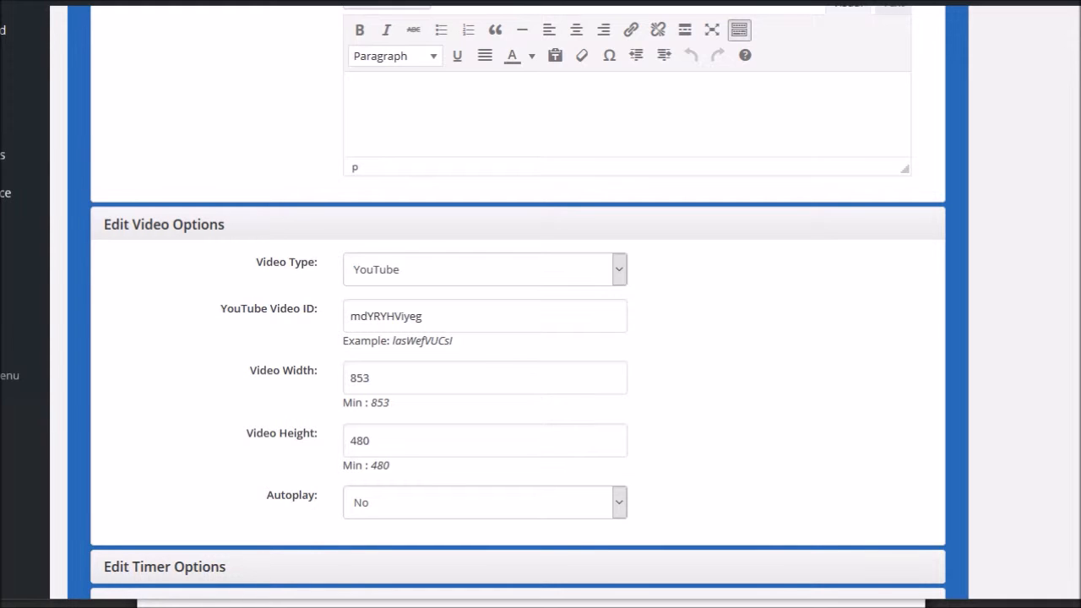
Expand the campaign's timer options section and look over the sales page preview.
{"action": "scroll", "coordinate": [518, 338], "scroll_direction": "down", "scroll_amount": 2}
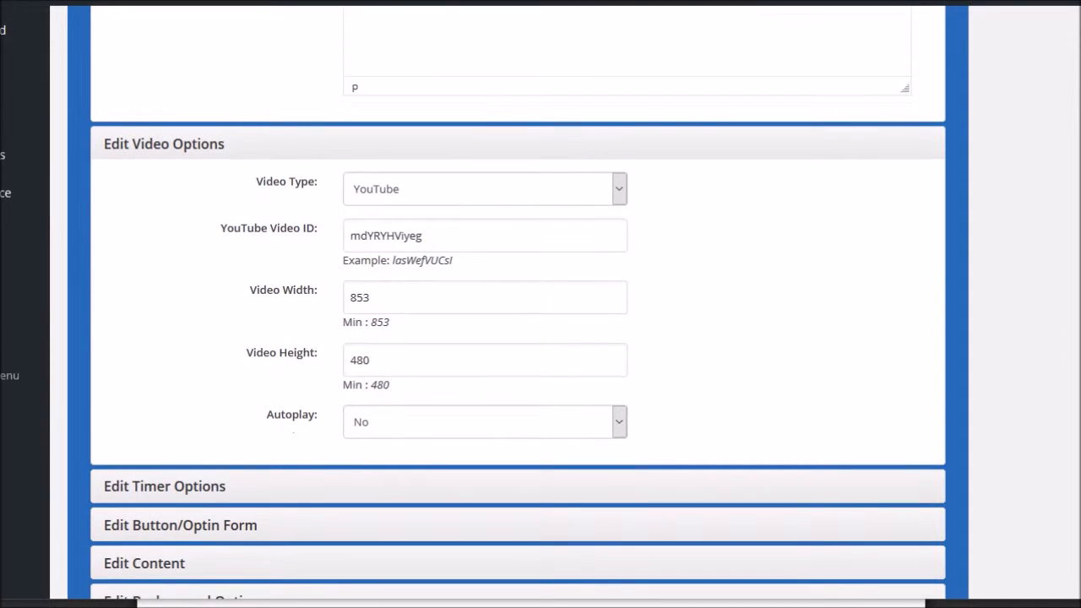
{"action": "scroll", "coordinate": [518, 338], "scroll_direction": "down", "scroll_amount": 2}
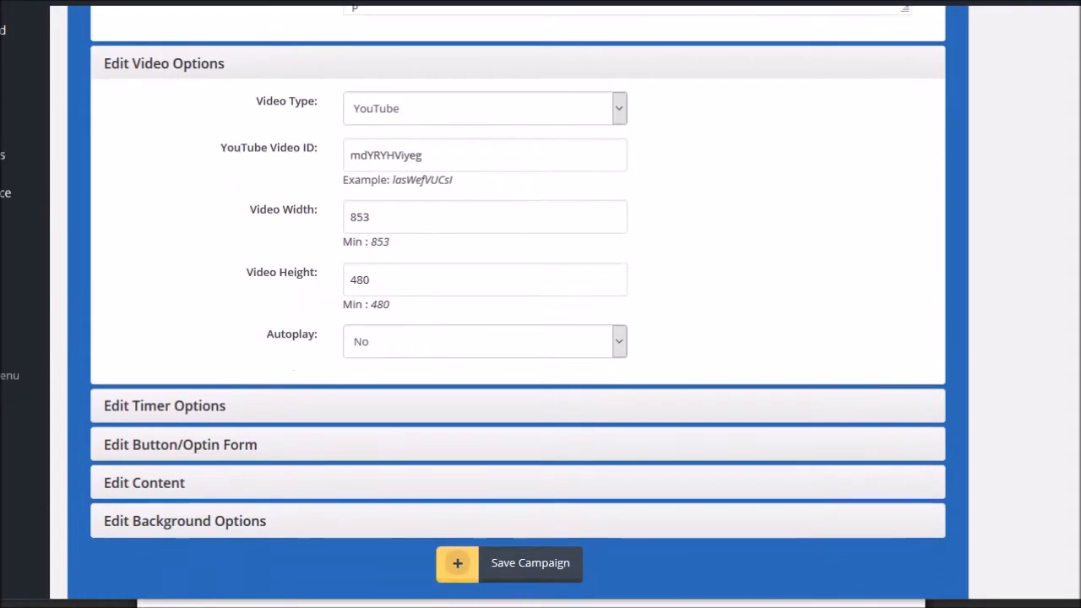
{"action": "left_click", "coordinate": [164, 405]}
{"action": "scroll", "coordinate": [518, 338], "scroll_direction": "down", "scroll_amount": 2}
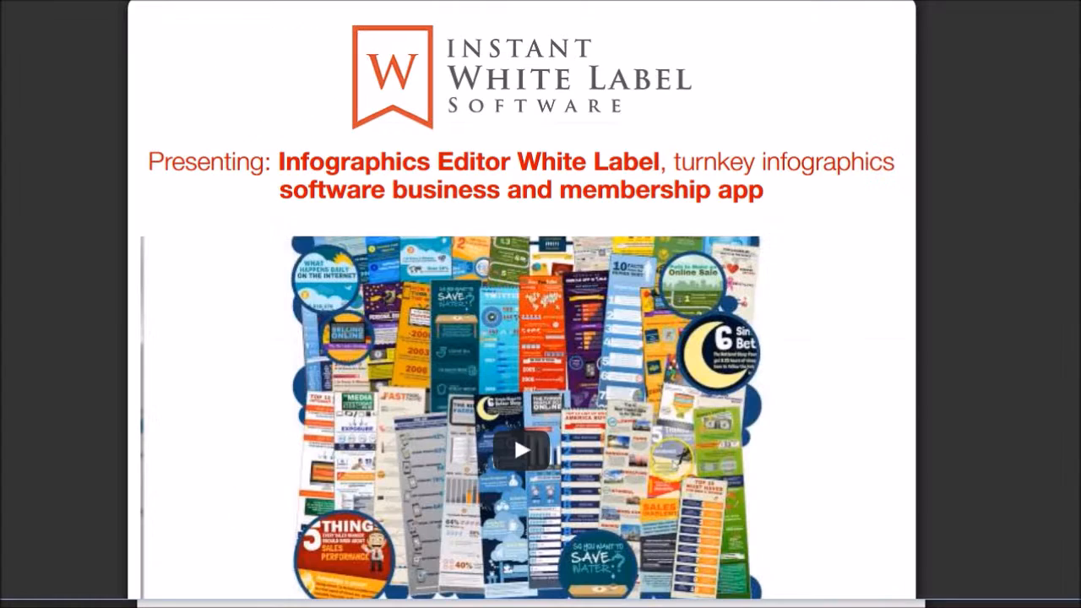
{"action": "scroll", "coordinate": [529, 304], "scroll_direction": "down", "scroll_amount": 4}
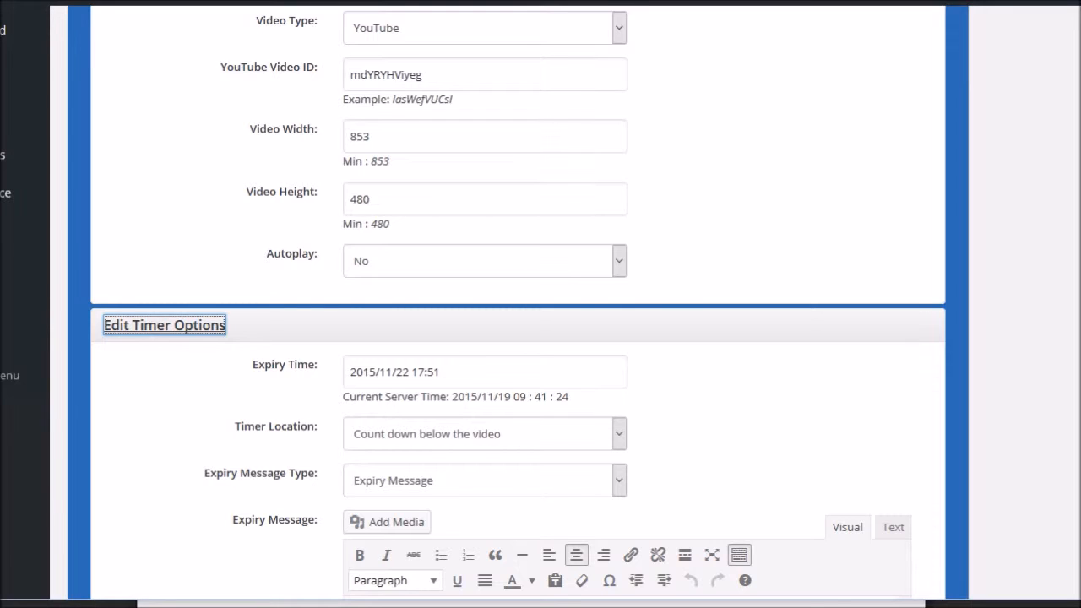
Check the available choices for the countdown timer's location.
{"action": "scroll", "coordinate": [518, 304], "scroll_direction": "down", "scroll_amount": 1}
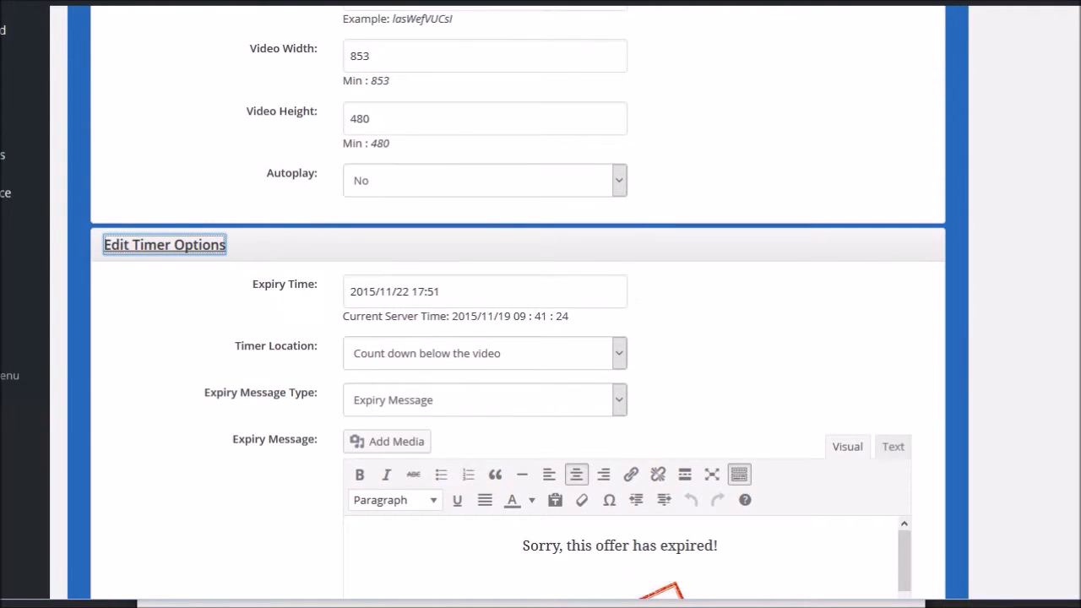
{"action": "left_click", "coordinate": [558, 353]}
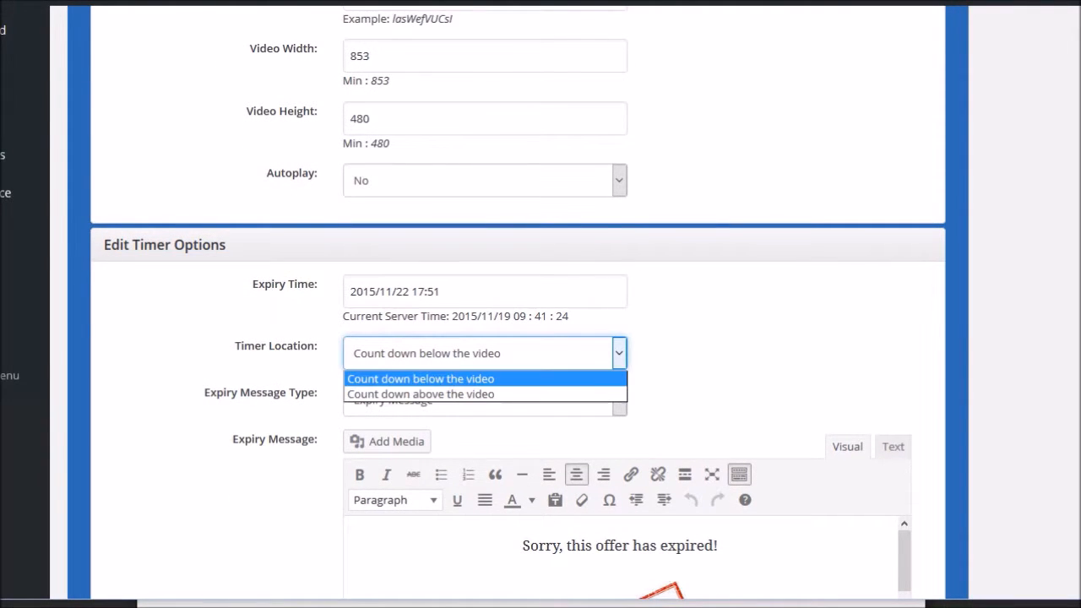
{"action": "left_click", "coordinate": [732, 355]}
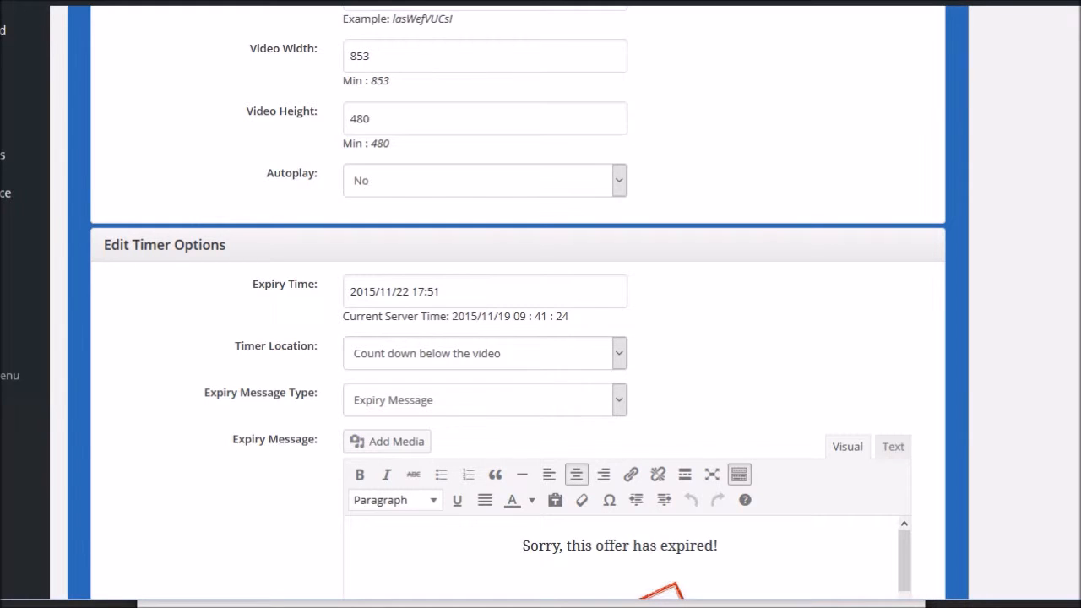
Try Expiry Url as the expiry message type with Wordpress pages as the URL type, and list the selectable pages.
{"action": "scroll", "coordinate": [518, 305], "scroll_direction": "down", "scroll_amount": 1}
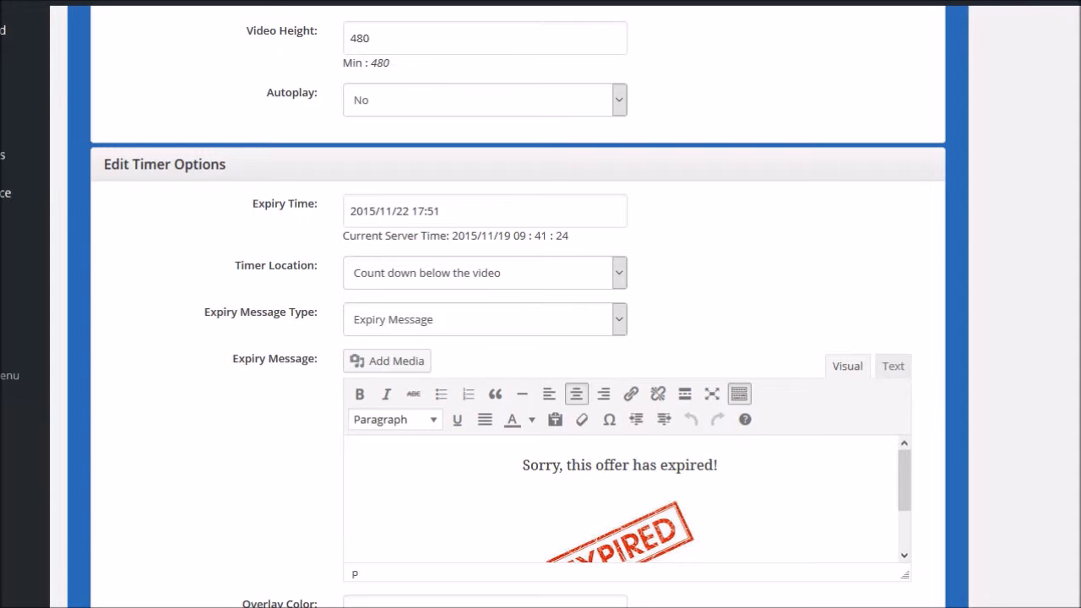
{"action": "left_click", "coordinate": [485, 320]}
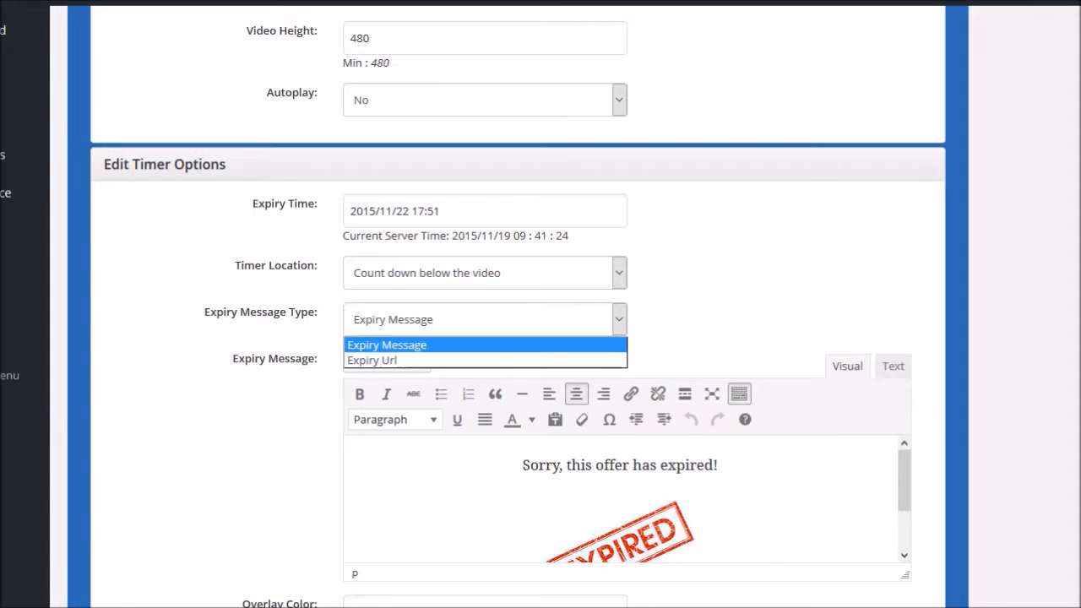
{"action": "left_click", "coordinate": [485, 361]}
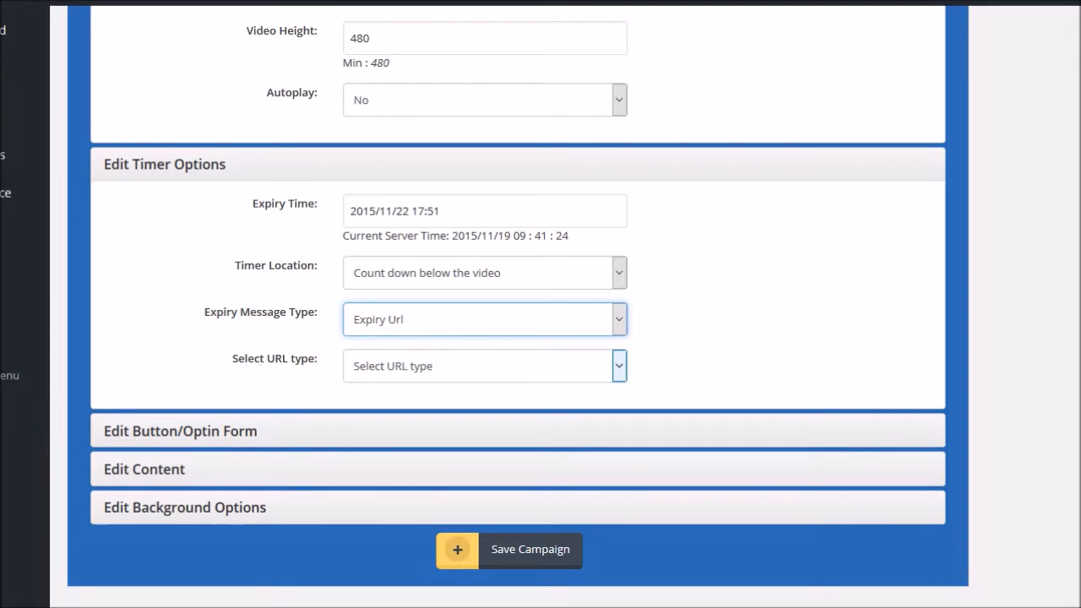
{"action": "left_click", "coordinate": [485, 366]}
{"action": "left_click", "coordinate": [392, 421]}
{"action": "left_click", "coordinate": [485, 412]}
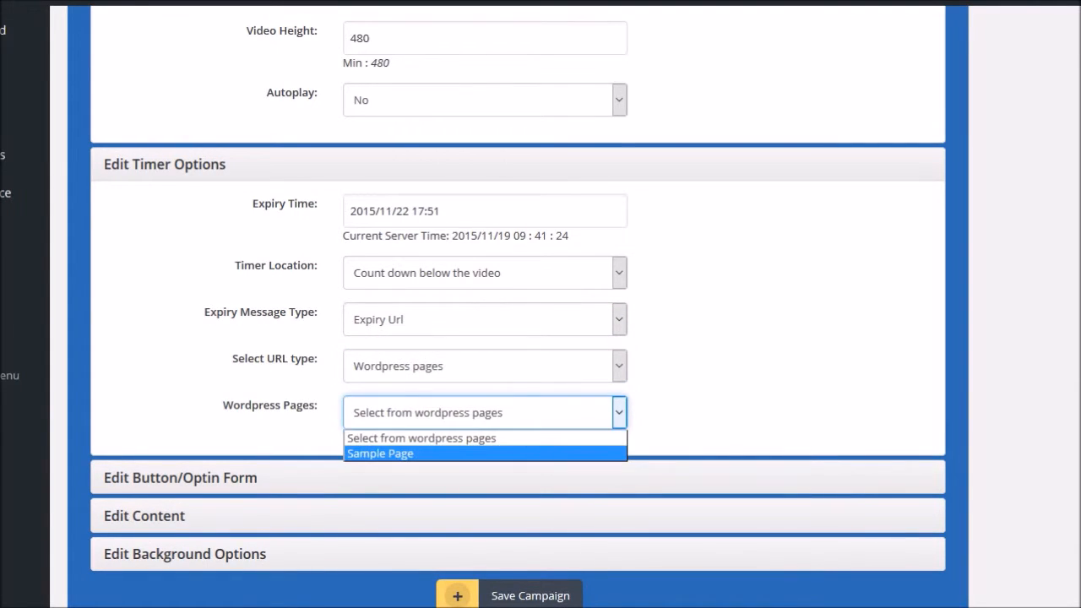
Try Custom link as the expiry URL type and return the expiry message type to Expiry Message.
{"action": "left_click", "coordinate": [485, 366]}
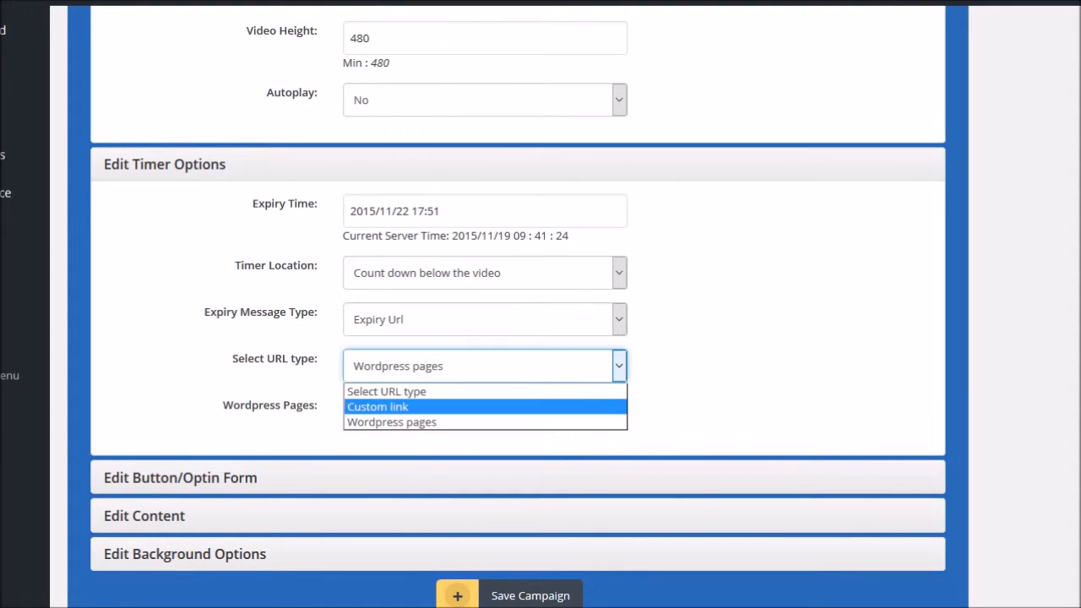
{"action": "left_click", "coordinate": [385, 405]}
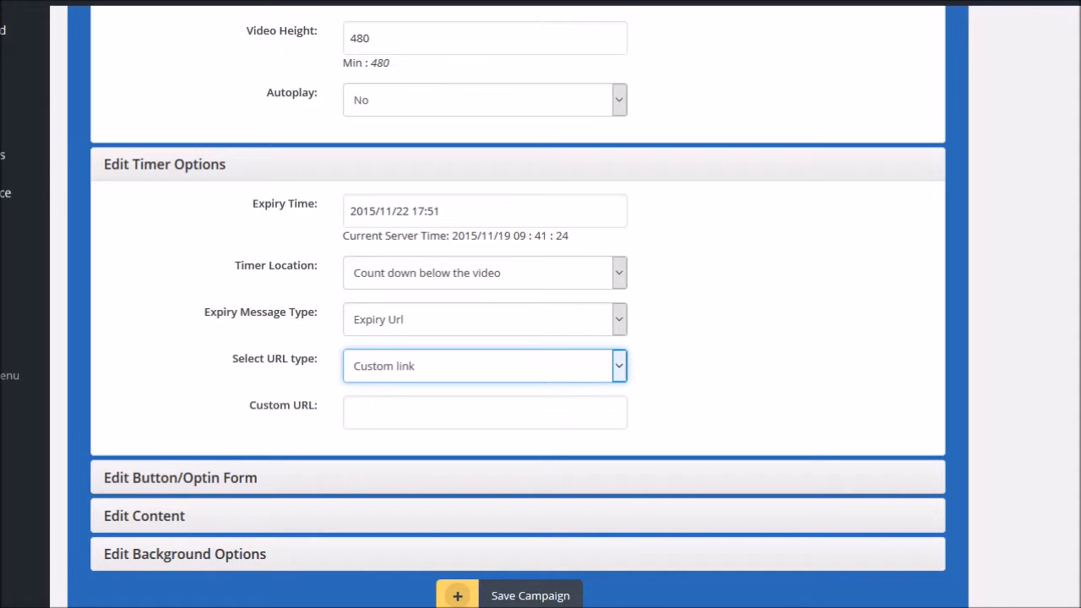
{"action": "left_click", "coordinate": [485, 366]}
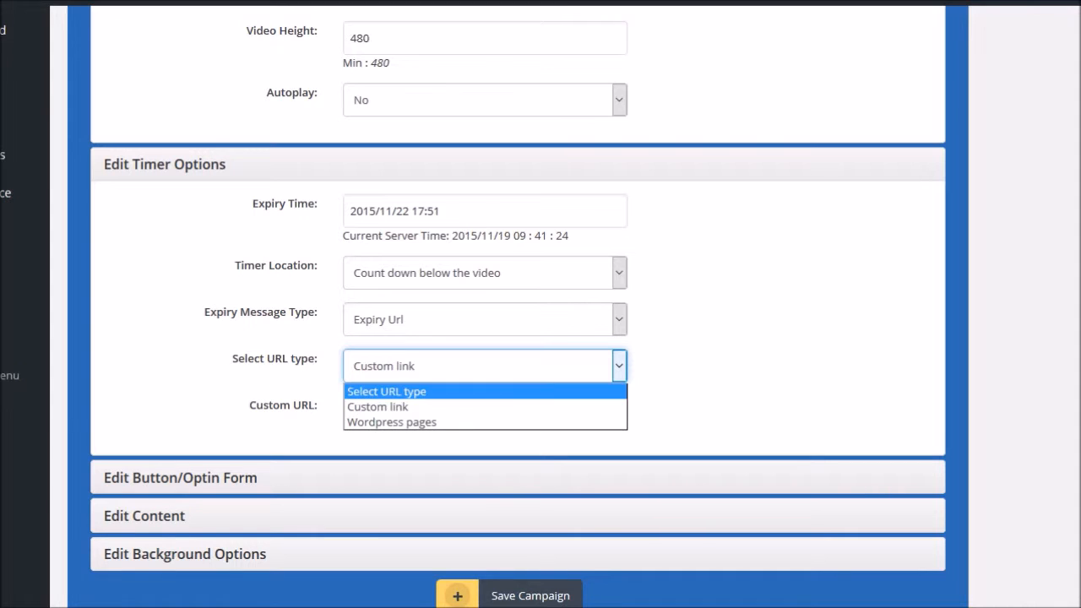
{"action": "left_click", "coordinate": [484, 319]}
{"action": "left_click", "coordinate": [485, 345]}
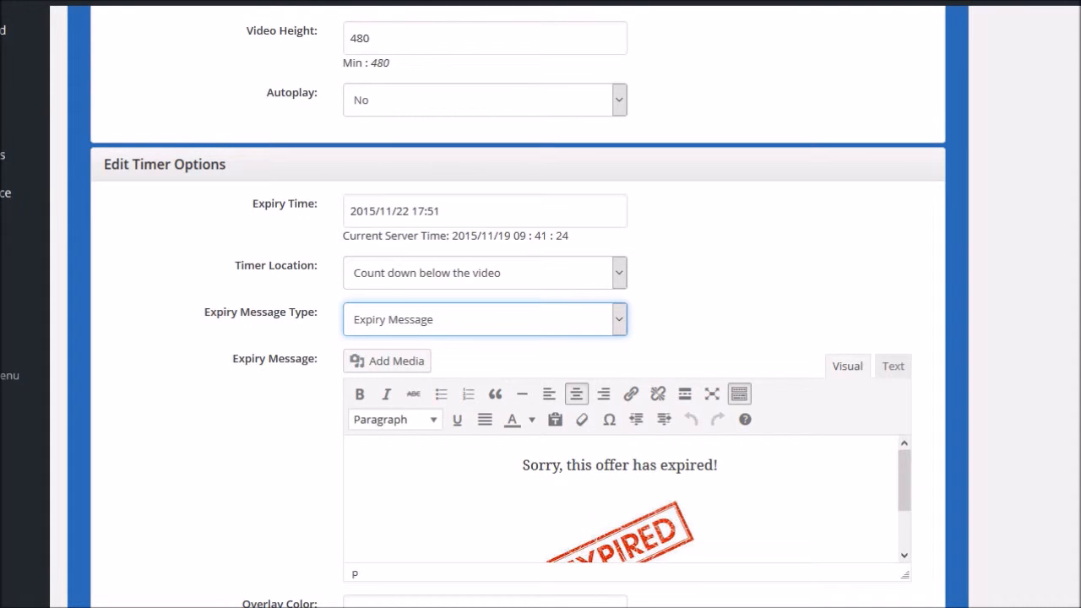
Check the expiry message's text view, and try inserting "sds" at the start of the message before removing it.
{"action": "left_click", "coordinate": [892, 366]}
{"action": "left_click", "coordinate": [848, 366]}
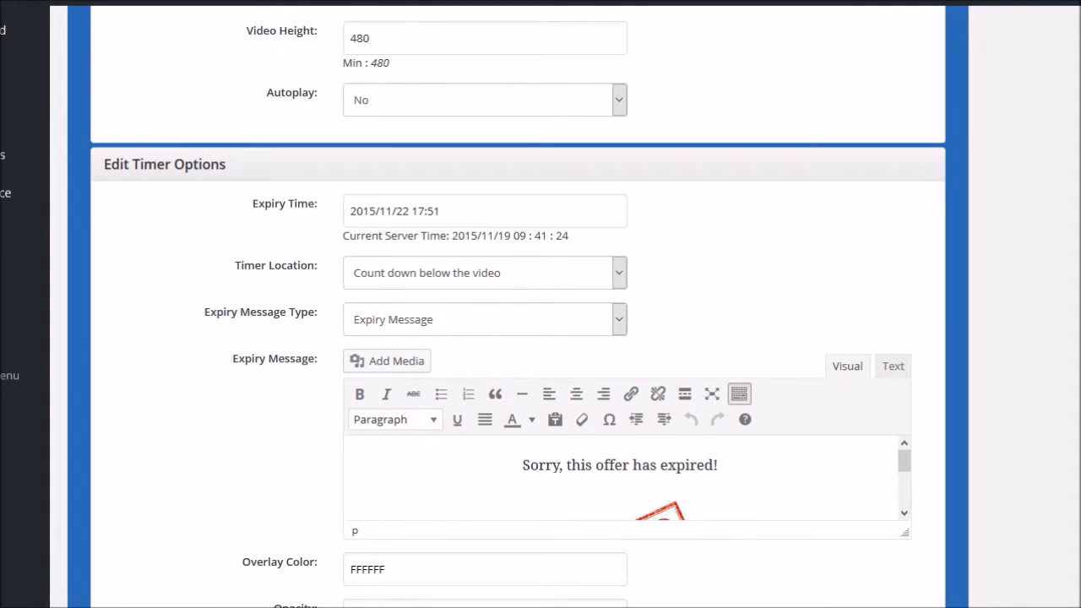
{"action": "left_click", "coordinate": [523, 465]}
{"action": "type", "text": "sds"}
{"action": "key", "text": "BackSpace"}
{"action": "key", "text": "BackSpace"}
{"action": "key", "text": "BackSpace"}
Expand the campaign's button and optin form section.
{"action": "scroll", "coordinate": [518, 306], "scroll_direction": "down", "scroll_amount": 1}
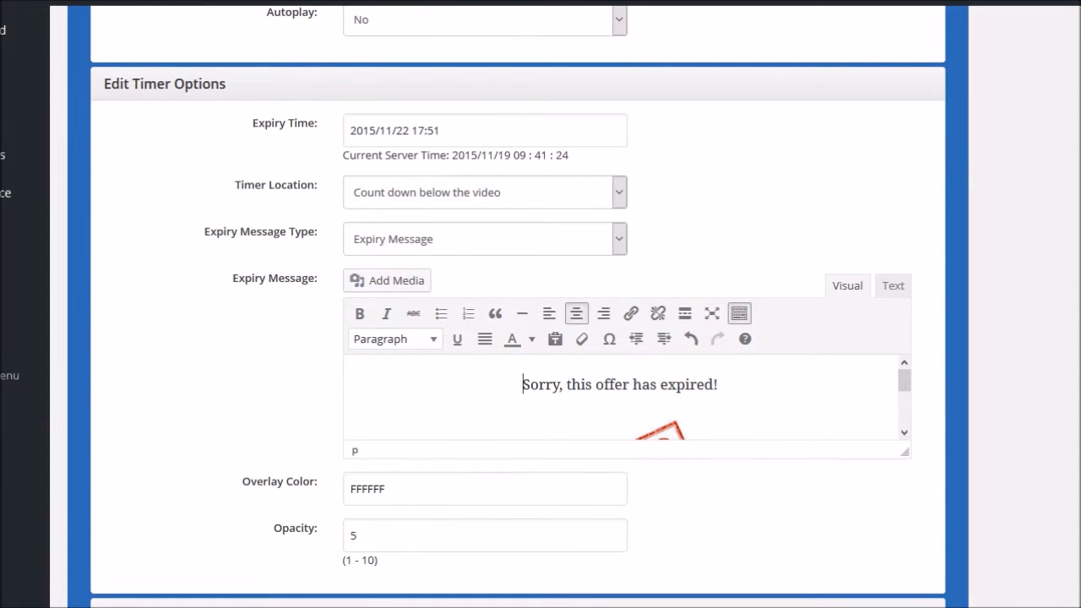
{"action": "scroll", "coordinate": [518, 307], "scroll_direction": "down", "scroll_amount": 1}
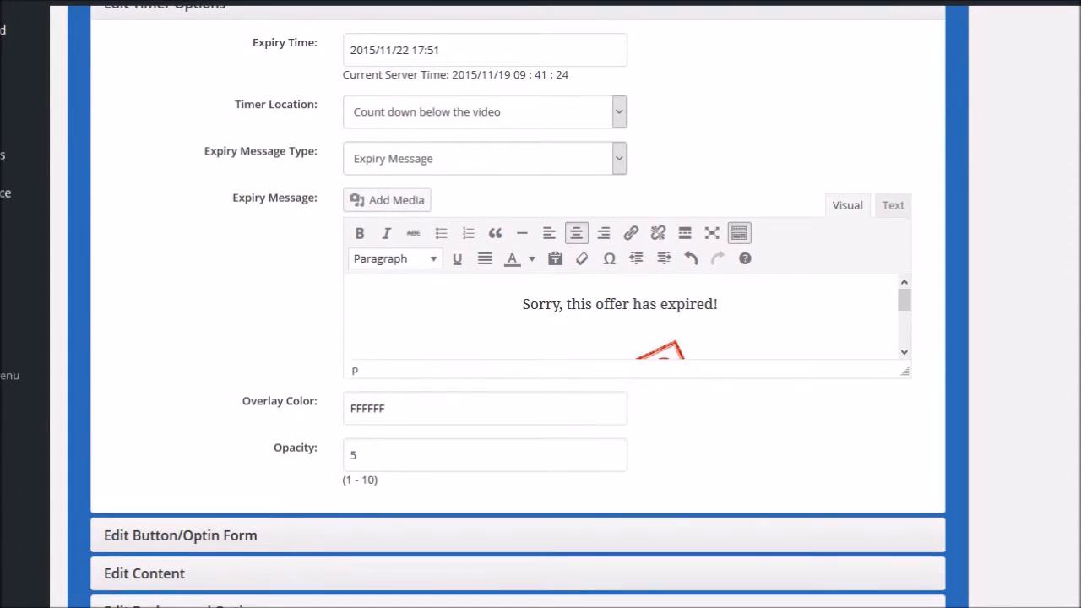
{"action": "scroll", "coordinate": [518, 307], "scroll_direction": "down", "scroll_amount": 2}
{"action": "left_click", "coordinate": [180, 420]}
{"action": "scroll", "coordinate": [518, 307], "scroll_direction": "down", "scroll_amount": 2}
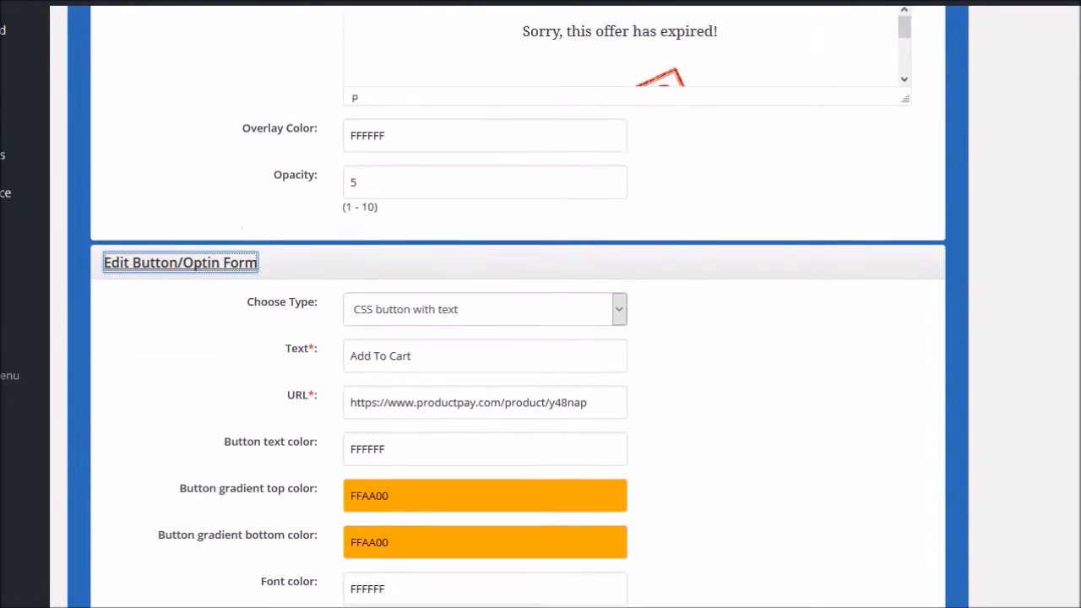
Try Image as the button type, check its link type choices, and return the type to CSS button with text.
{"action": "left_click", "coordinate": [485, 306]}
{"action": "left_click", "coordinate": [485, 331]}
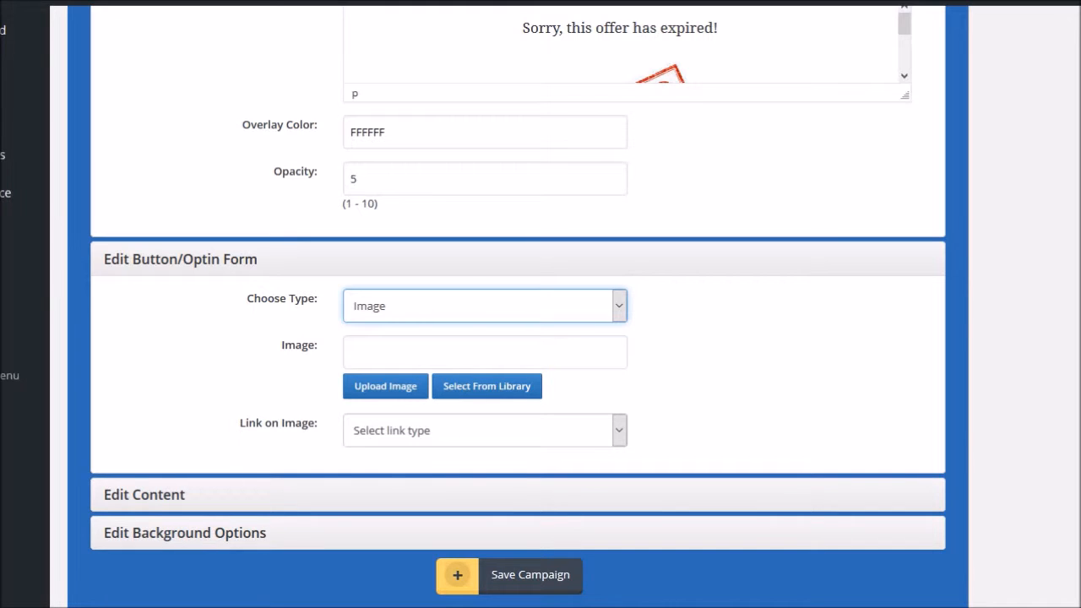
{"action": "left_click", "coordinate": [485, 353]}
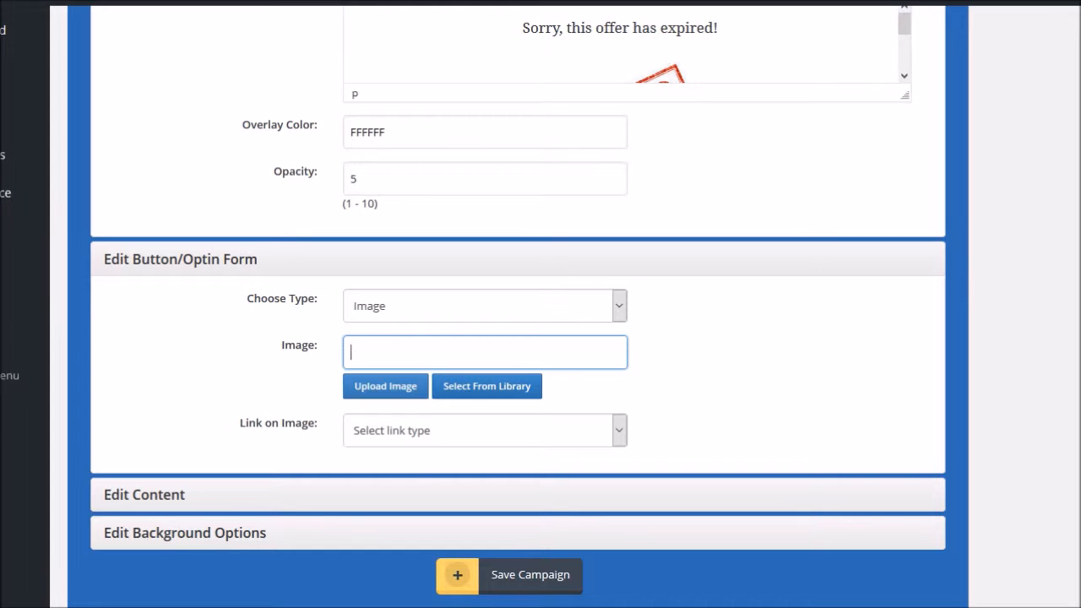
{"action": "left_click", "coordinate": [485, 431]}
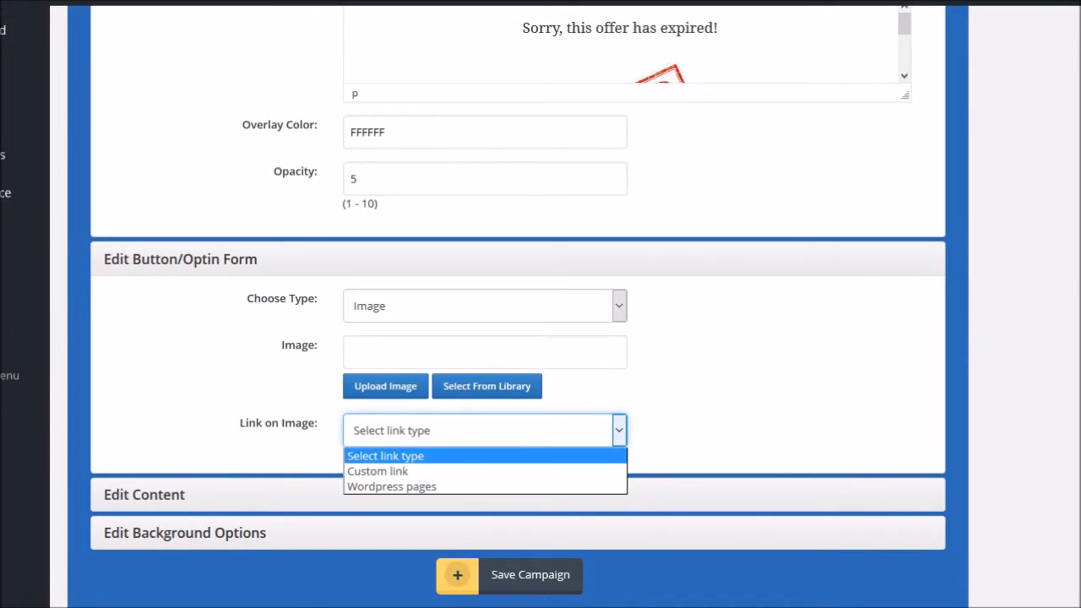
{"action": "left_click", "coordinate": [485, 306]}
{"action": "left_click", "coordinate": [423, 346]}
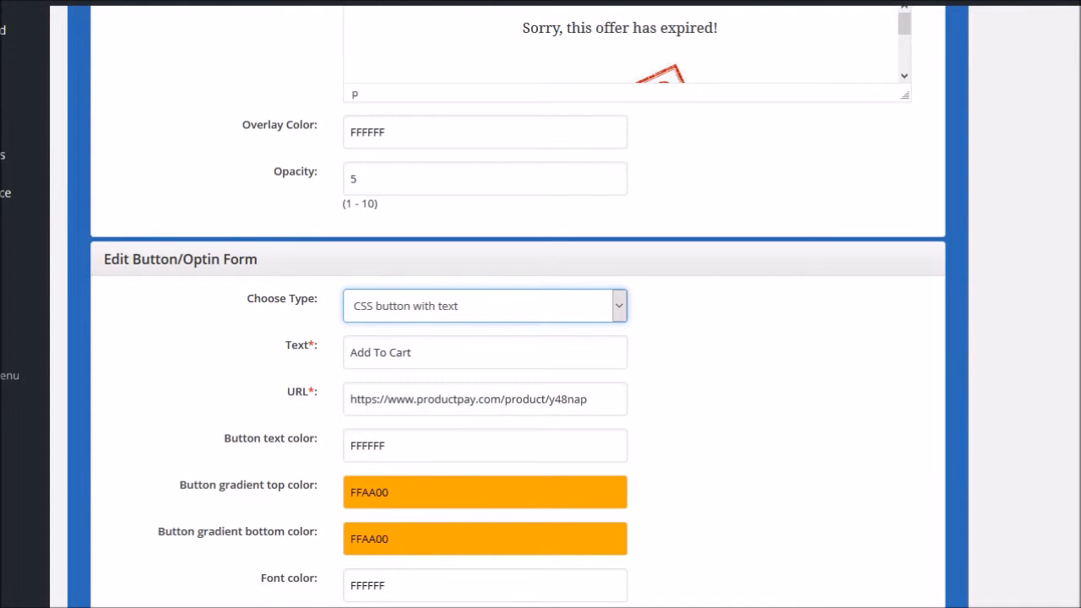
Clear the URL of the Add To Cart button.
{"action": "left_click_drag", "start_coordinate": [595, 400], "coordinate": [346, 399]}
{"action": "key", "text": "BackSpace"}
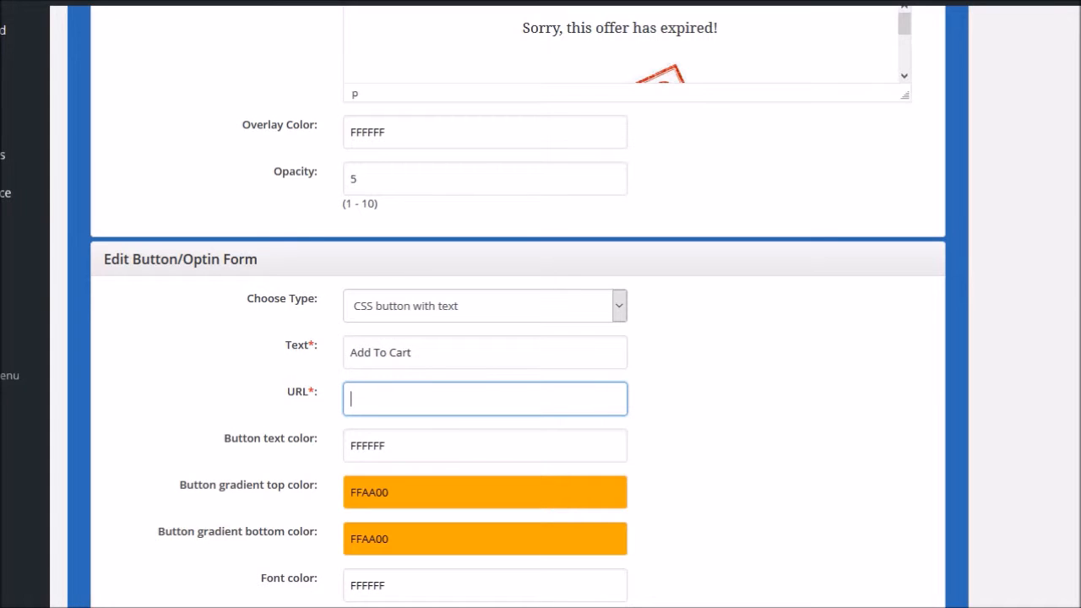
{"action": "scroll", "coordinate": [518, 306], "scroll_direction": "down", "scroll_amount": 1}
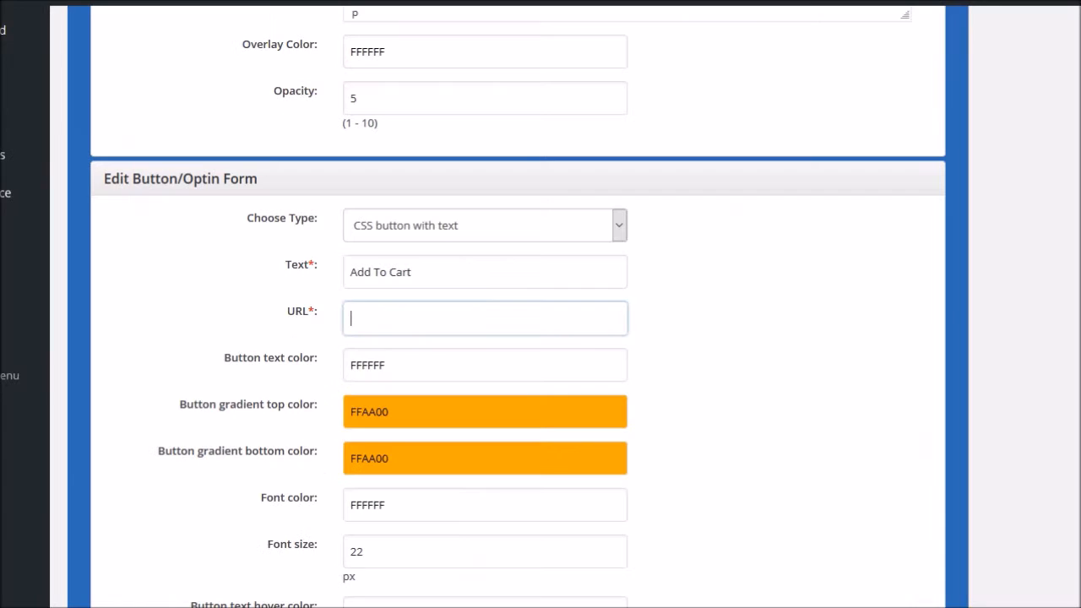
Look over the CSS button's color and font settings, and switch the button type to Optin Form.
{"action": "scroll", "coordinate": [518, 305], "scroll_direction": "down", "scroll_amount": 2}
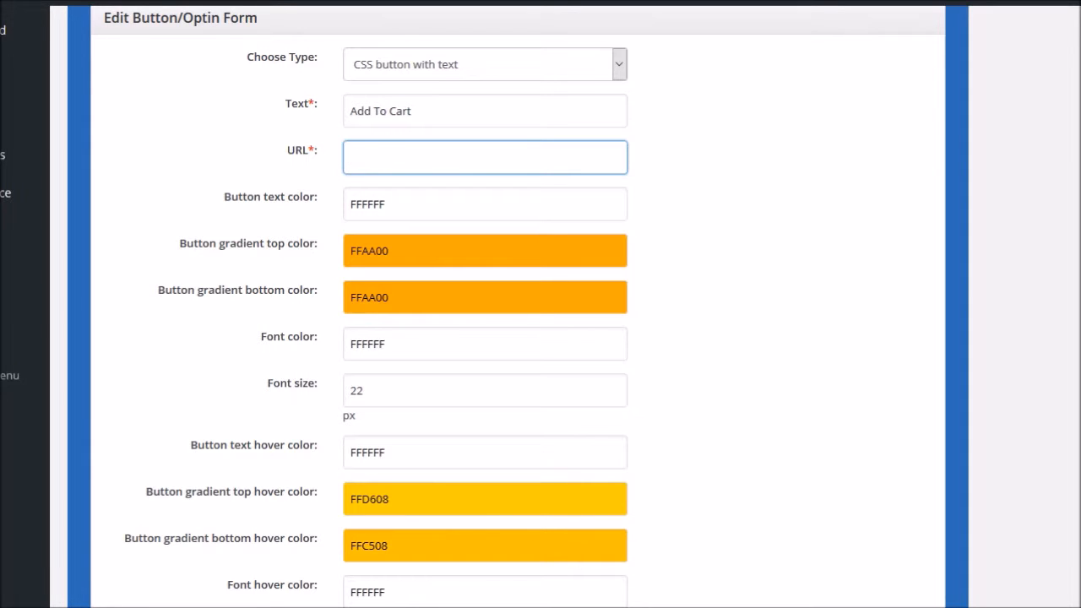
{"action": "scroll", "coordinate": [518, 321], "scroll_direction": "down", "scroll_amount": 1}
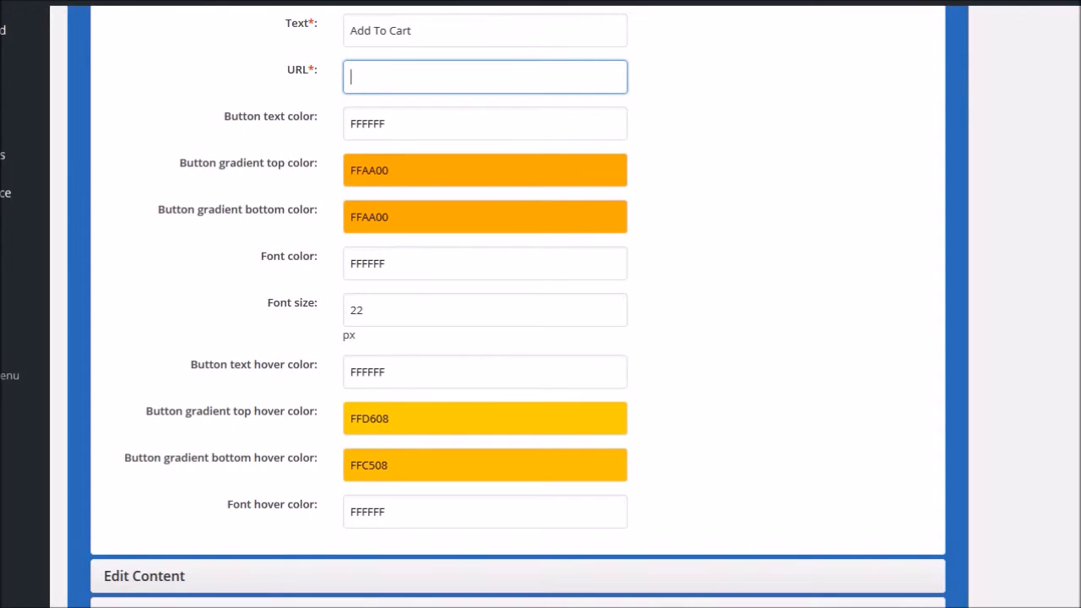
{"action": "scroll", "coordinate": [518, 321], "scroll_direction": "up", "scroll_amount": 2}
{"action": "scroll", "coordinate": [518, 321], "scroll_direction": "up", "scroll_amount": 1}
{"action": "left_click", "coordinate": [485, 225]}
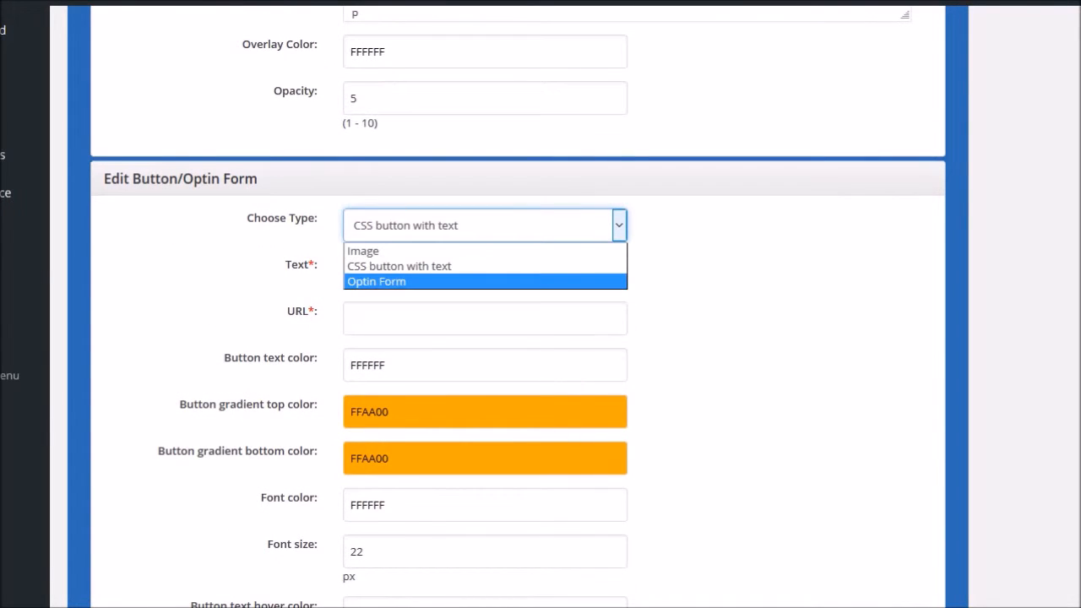
{"action": "left_click", "coordinate": [485, 281]}
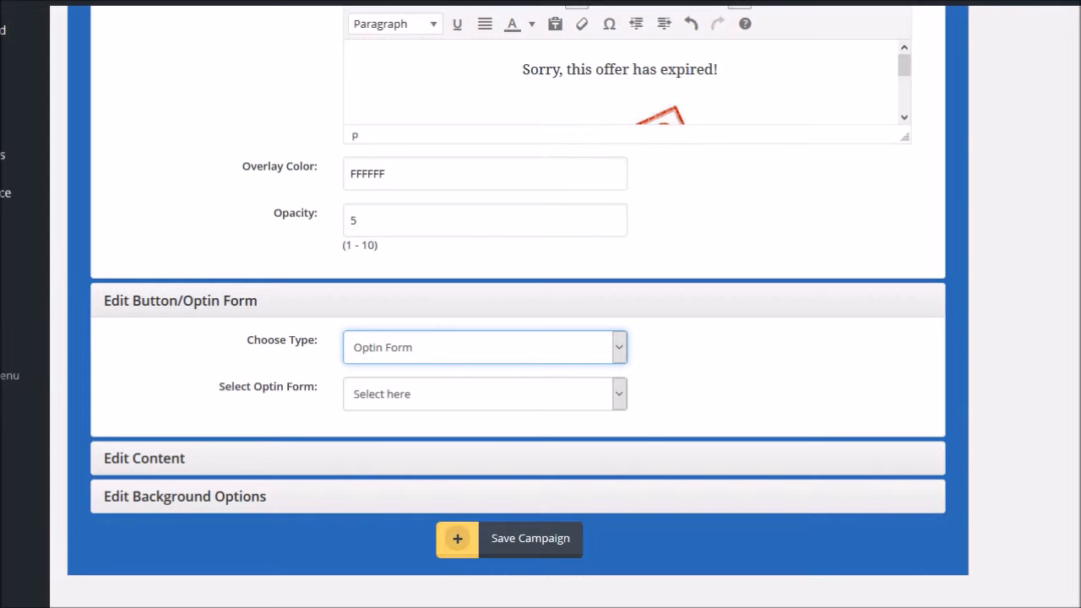
Choose Aweber as the optin form and review its list, field, title and color settings.
{"action": "left_click", "coordinate": [485, 395]}
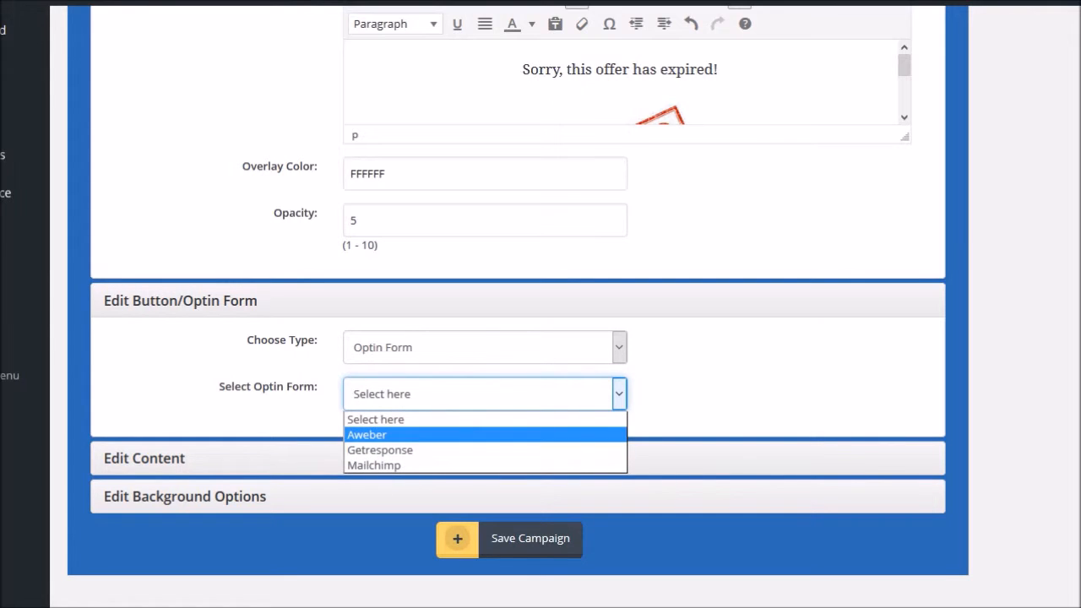
{"action": "left_click", "coordinate": [727, 385]}
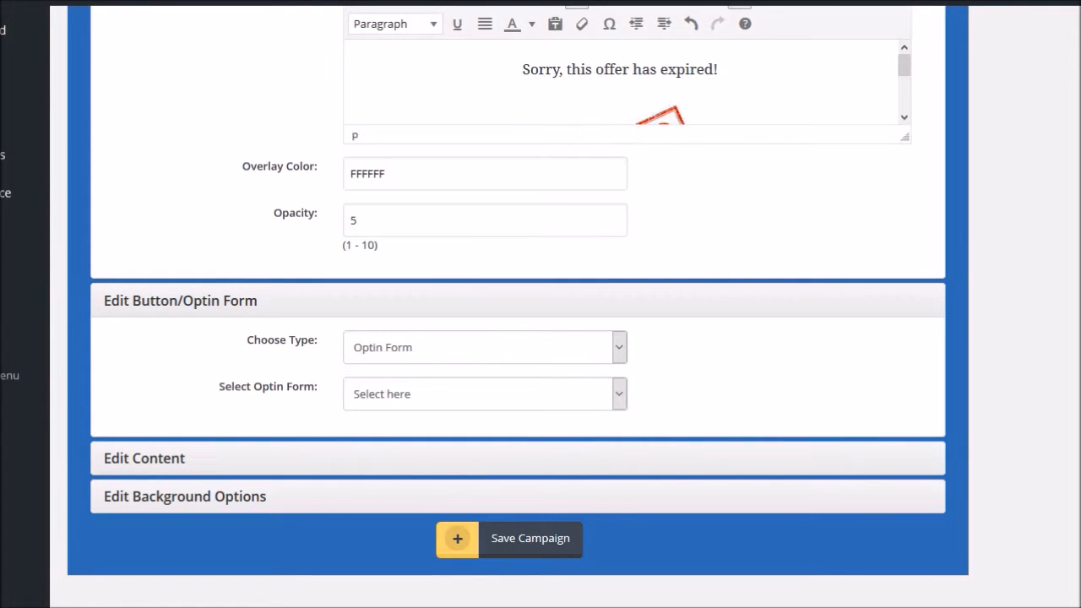
{"action": "left_click", "coordinate": [484, 395]}
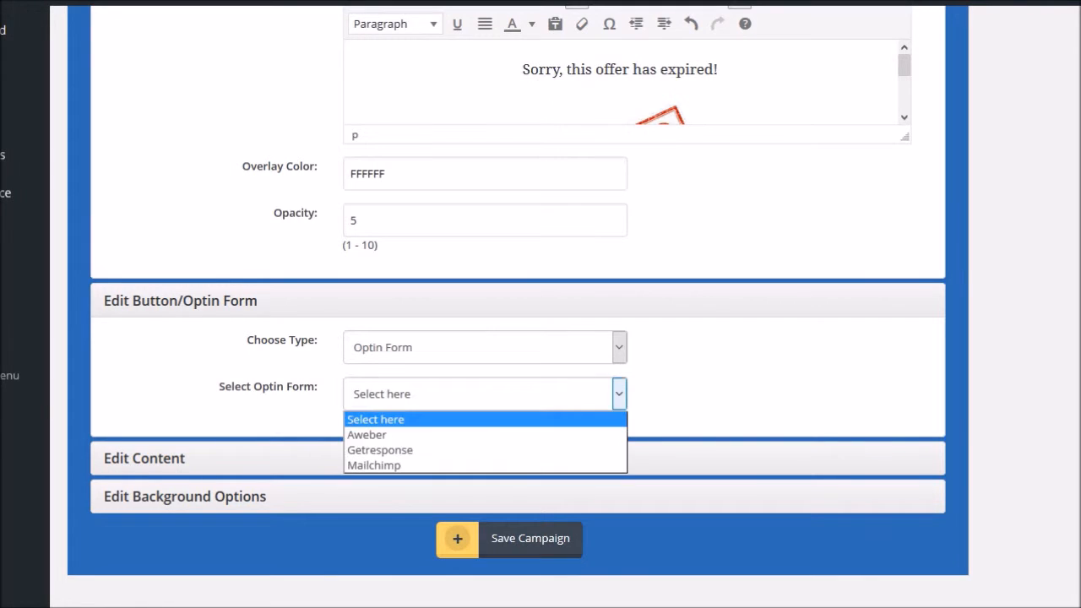
{"action": "left_click", "coordinate": [380, 434]}
{"action": "scroll", "coordinate": [541, 304], "scroll_direction": "down", "scroll_amount": 7}
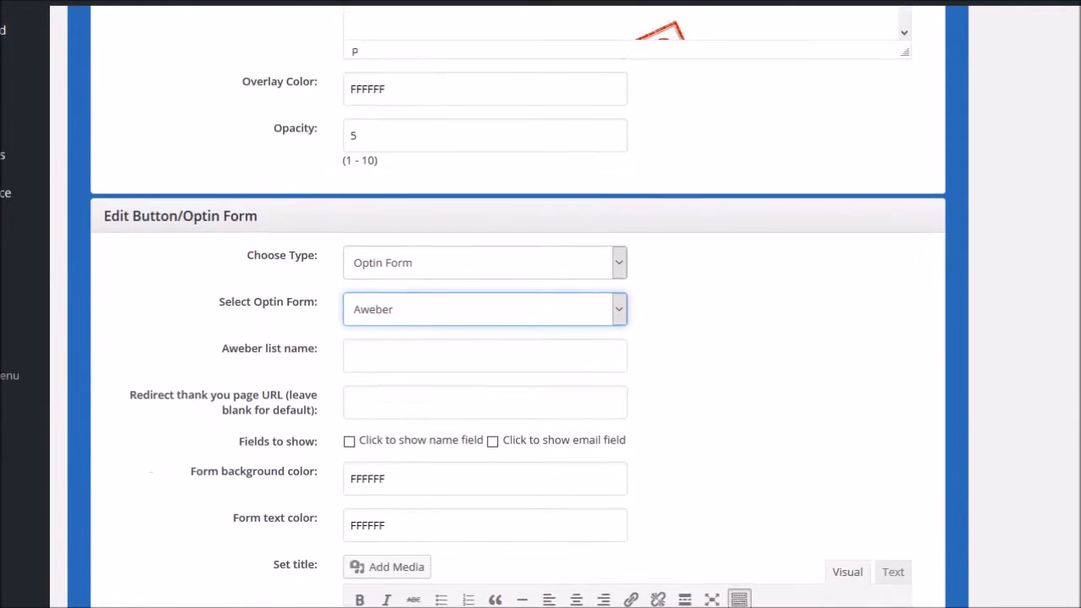
{"action": "scroll", "coordinate": [541, 304], "scroll_direction": "down", "scroll_amount": 4}
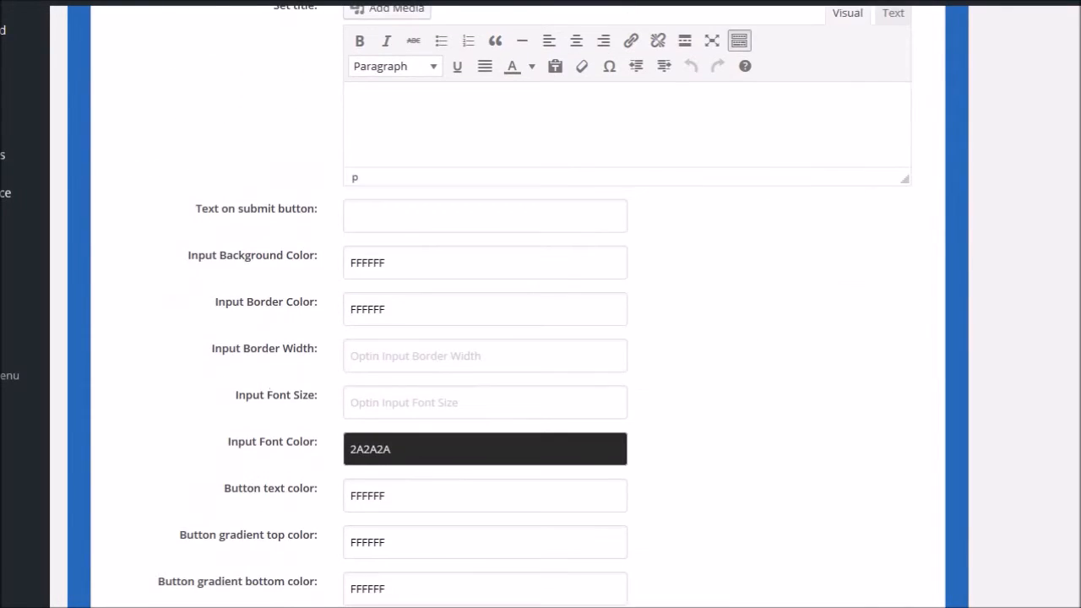
Return the button type to CSS button with text.
{"action": "scroll", "coordinate": [541, 304], "scroll_direction": "up", "scroll_amount": 13}
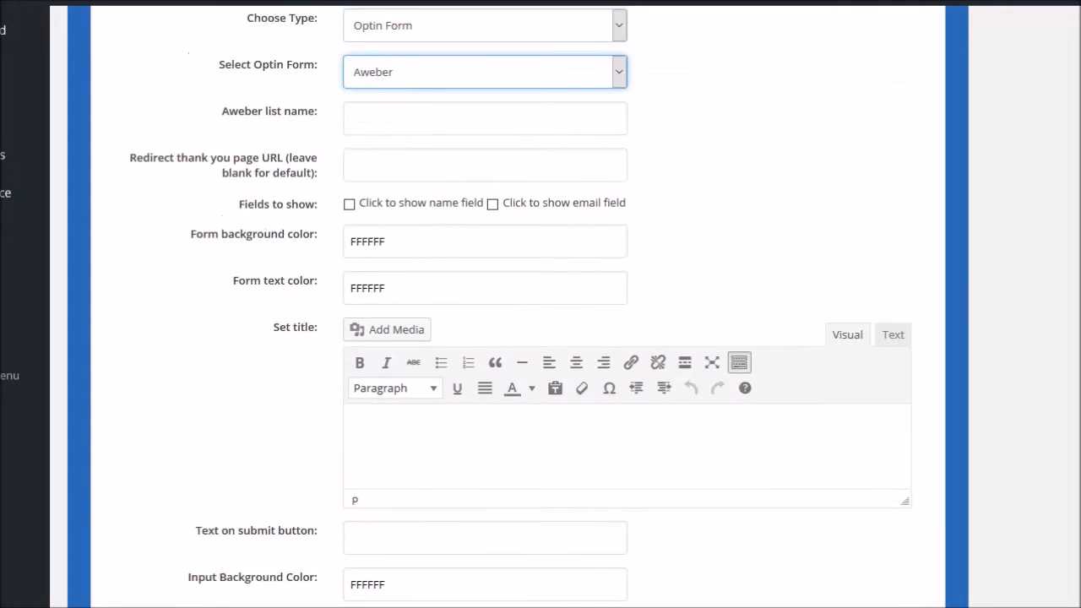
{"action": "left_click", "coordinate": [485, 428]}
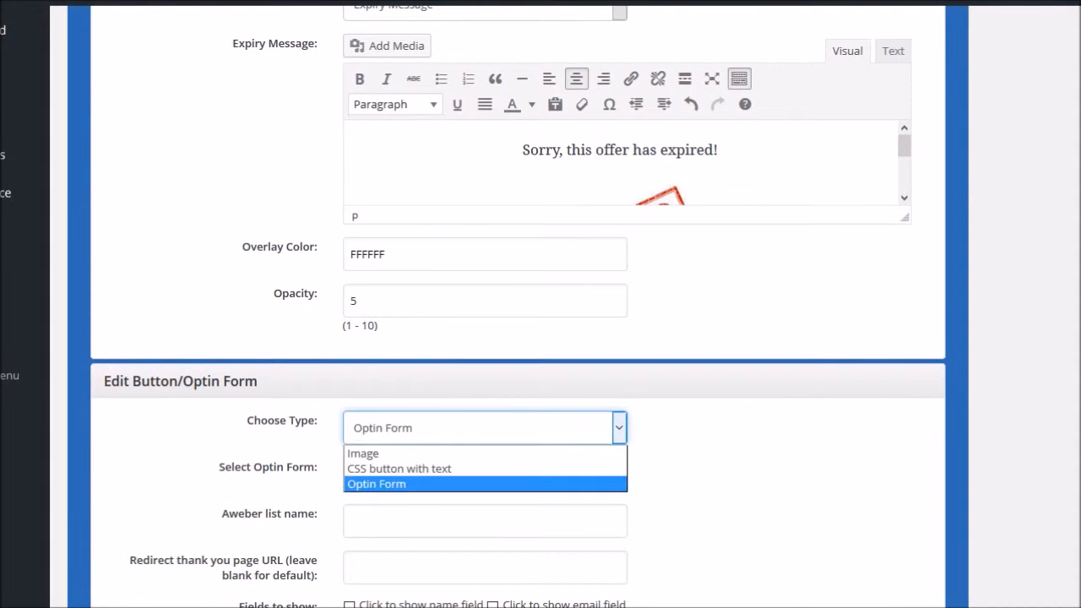
{"action": "key", "text": "Return"}
Expand the campaign's content section and look over its content editor.
{"action": "scroll", "coordinate": [541, 304], "scroll_direction": "down", "scroll_amount": 3}
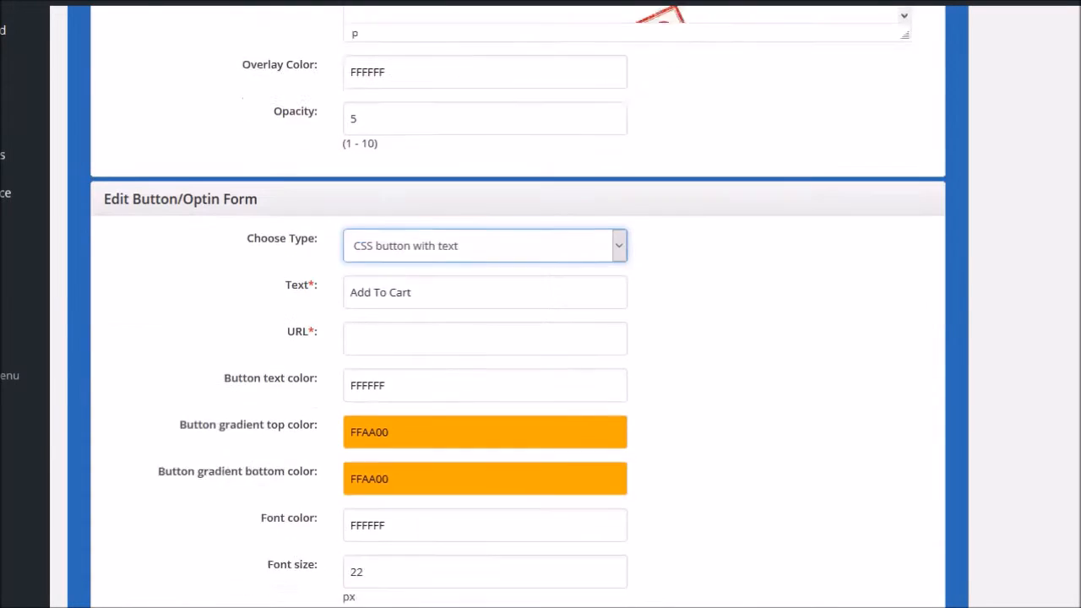
{"action": "left_click", "coordinate": [180, 140]}
{"action": "key", "text": "Tab"}
{"action": "key", "text": "Return"}
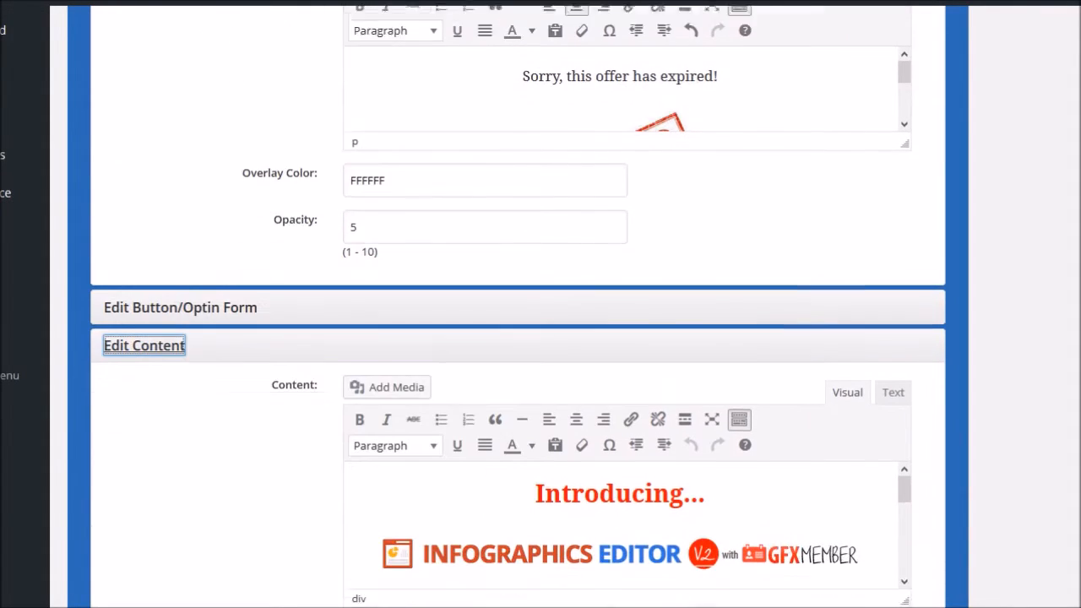
{"action": "scroll", "coordinate": [518, 308], "scroll_direction": "down", "scroll_amount": 1}
{"action": "scroll", "coordinate": [621, 481], "scroll_direction": "down", "scroll_amount": 6}
{"action": "scroll", "coordinate": [621, 477], "scroll_direction": "up", "scroll_amount": 2}
{"action": "scroll", "coordinate": [621, 477], "scroll_direction": "up", "scroll_amount": 3}
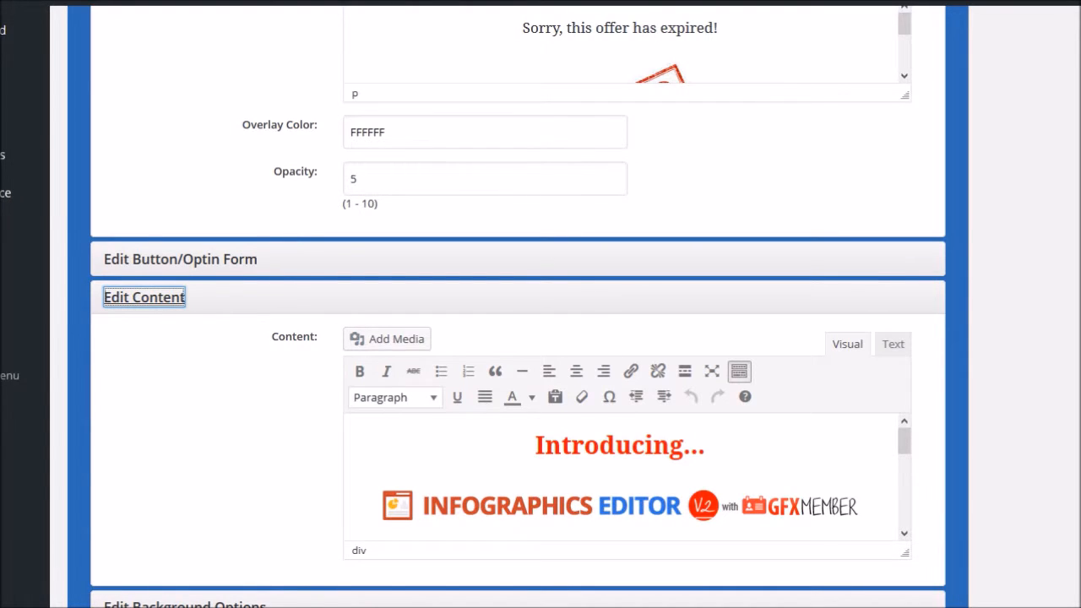
Expand the background options section and check its background type and background color settings.
{"action": "scroll", "coordinate": [518, 338], "scroll_direction": "down", "scroll_amount": 1}
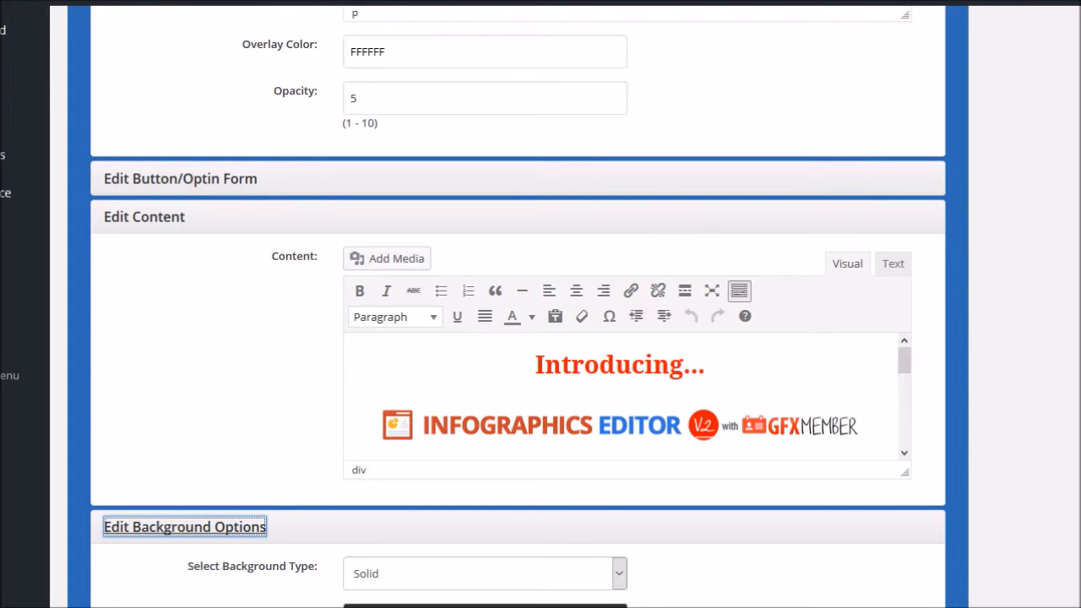
{"action": "scroll", "coordinate": [518, 307], "scroll_direction": "down", "scroll_amount": 1}
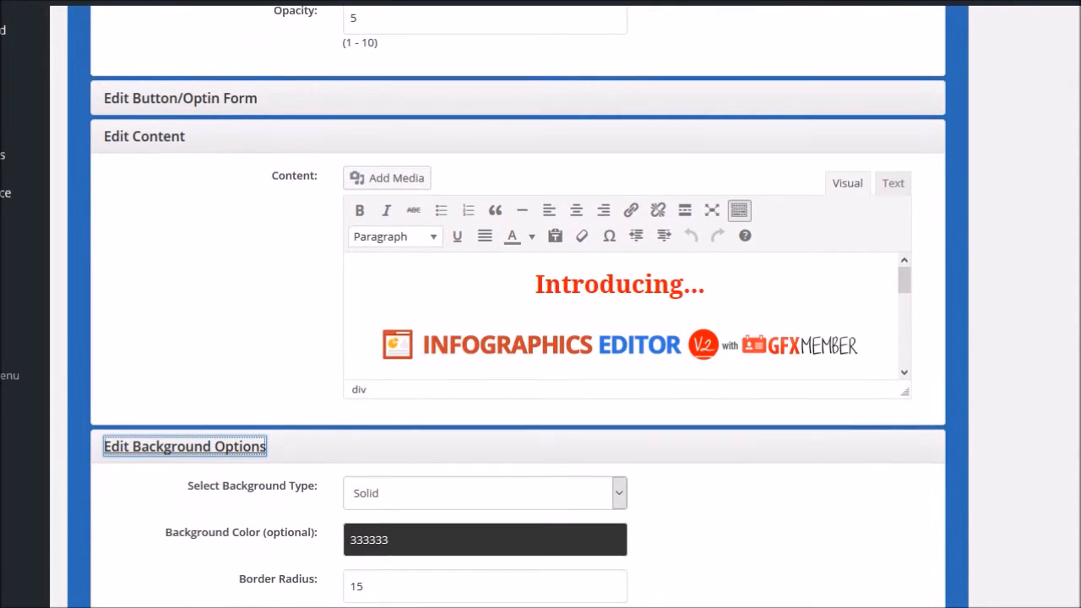
{"action": "scroll", "coordinate": [518, 307], "scroll_direction": "down", "scroll_amount": 1}
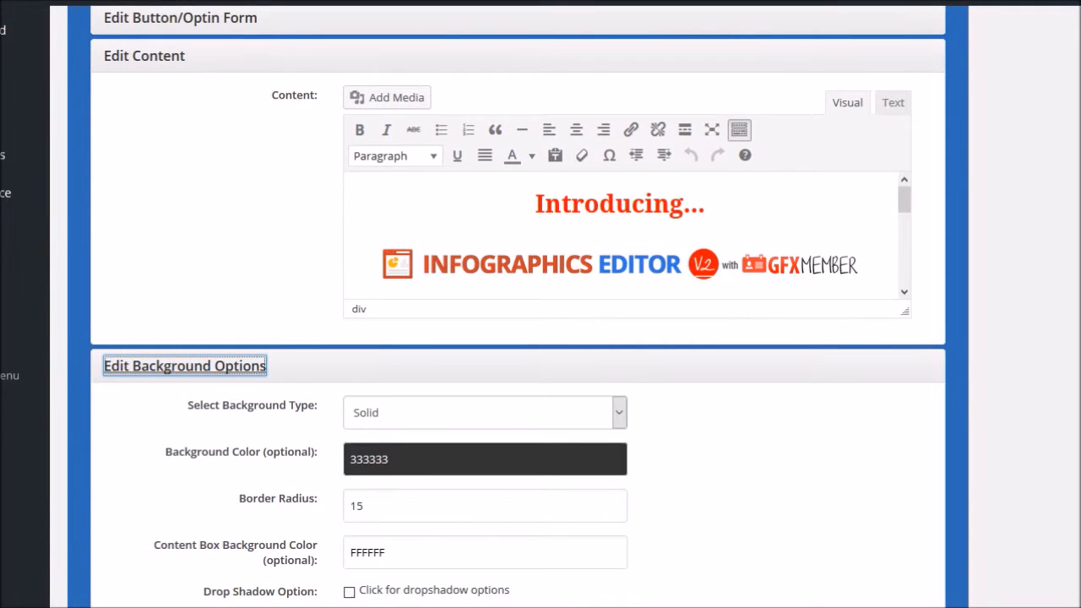
{"action": "left_click", "coordinate": [485, 460]}
{"action": "left_click", "coordinate": [727, 473]}
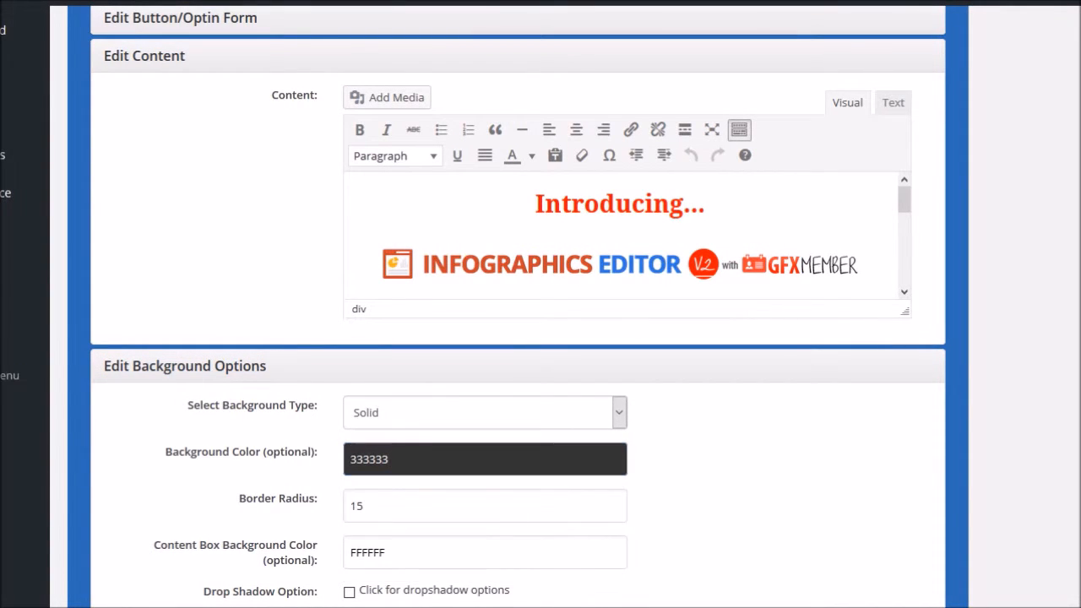
Switch to the live campaign page and examine the background around its title, video, timer and content.
{"action": "scroll", "coordinate": [517, 307], "scroll_direction": "down", "scroll_amount": 1}
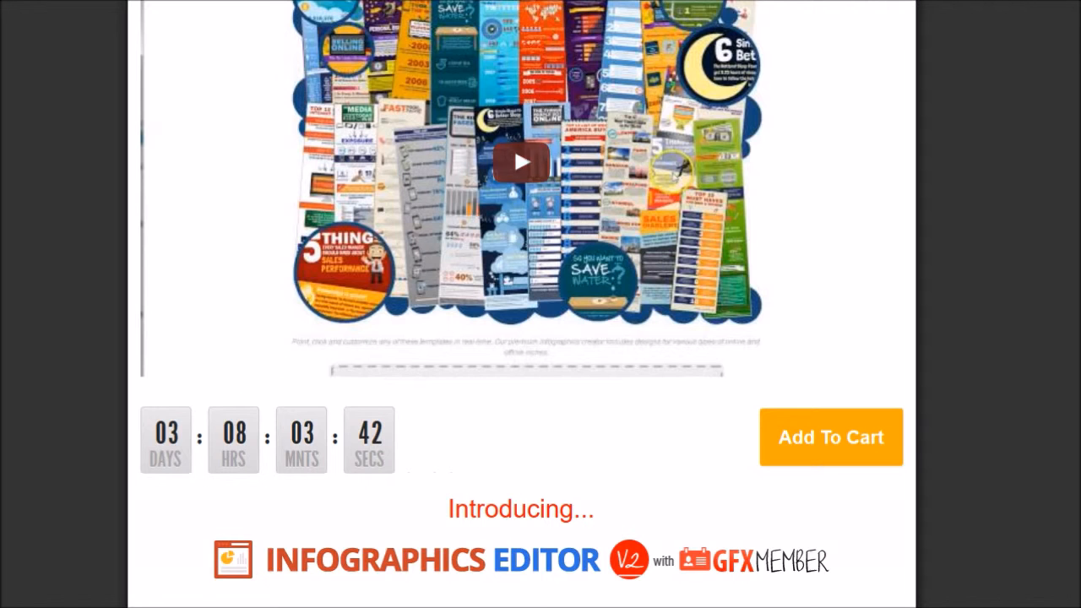
{"action": "scroll", "coordinate": [514, 146], "scroll_direction": "up", "scroll_amount": 3}
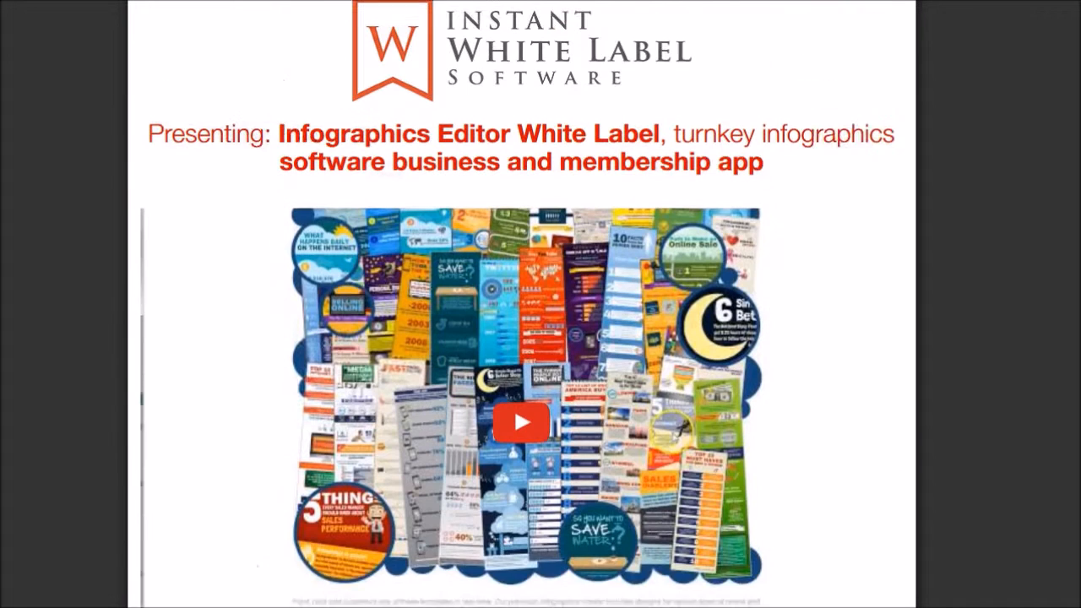